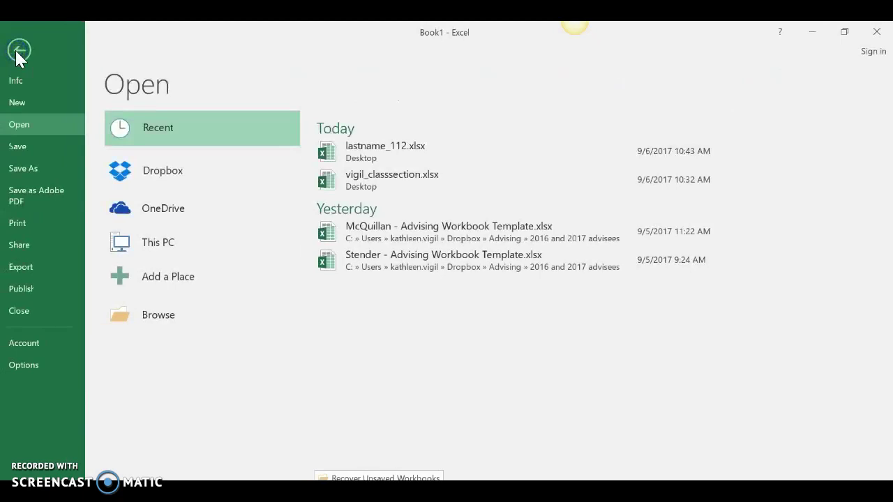
# Save the workbook to the Desktop as an Excel Workbook named with the author's last name followed by _112
pyautogui.click(32, 168)
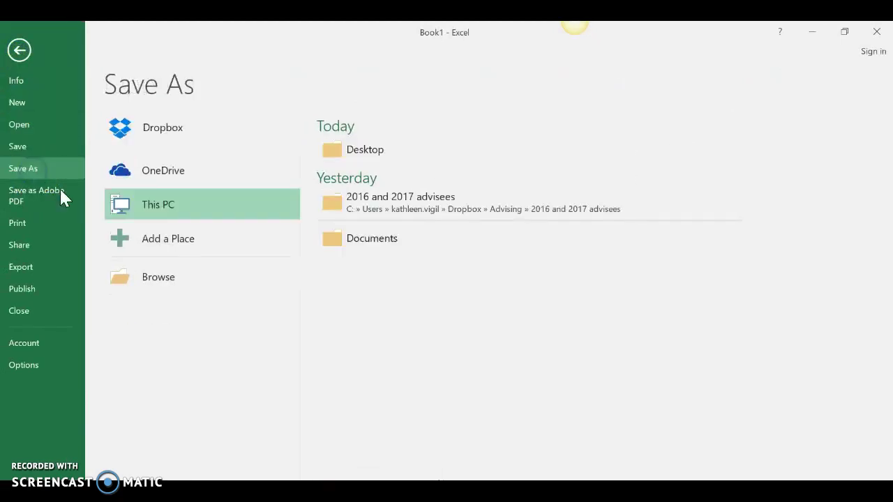
pyautogui.click(363, 151)
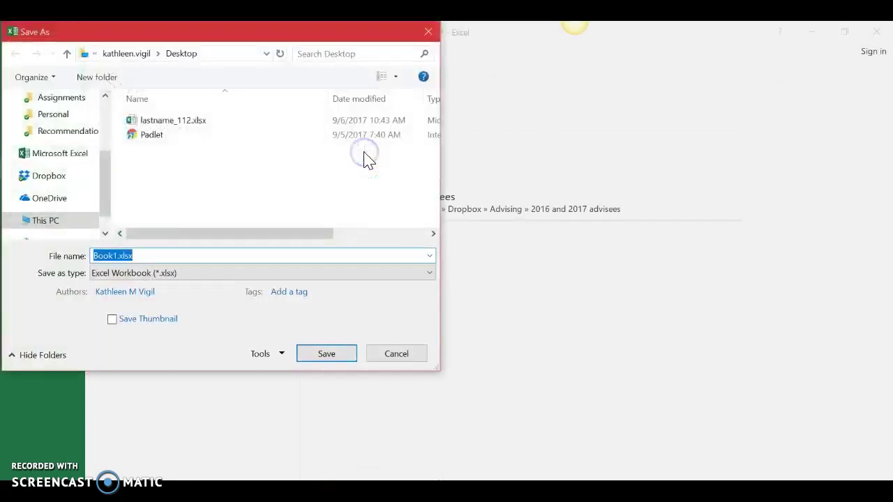
pyautogui.click(116, 255)
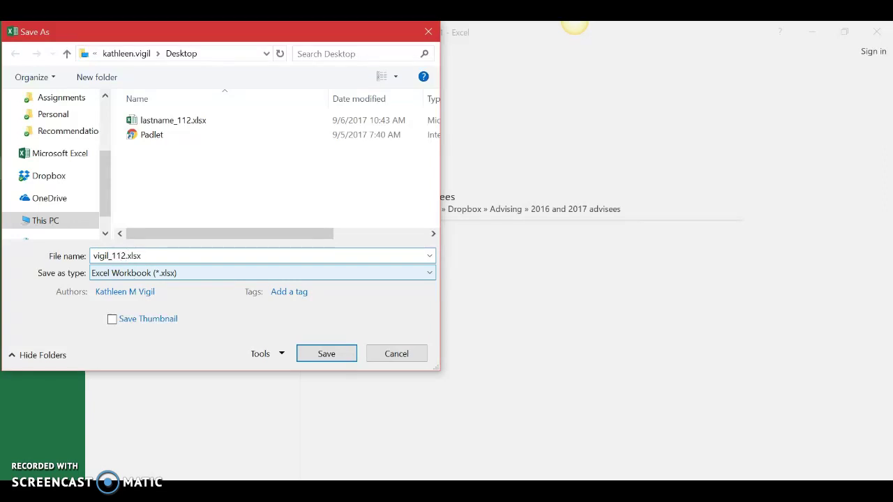
pyautogui.moveTo(112, 185); pyautogui.dragTo(112, 123)
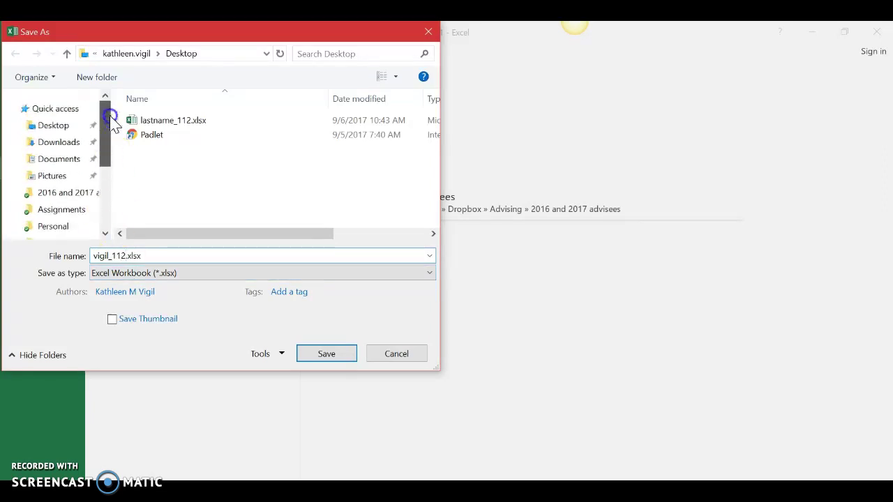
pyautogui.click(49, 131)
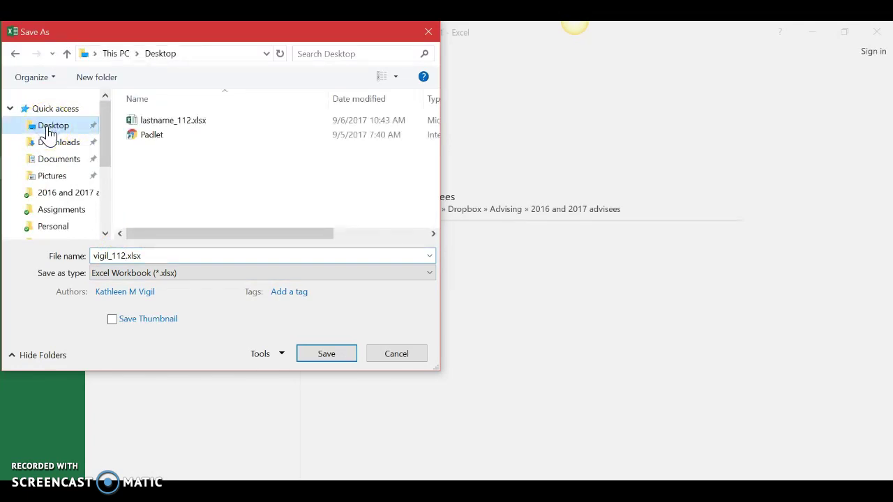
pyautogui.click(328, 354)
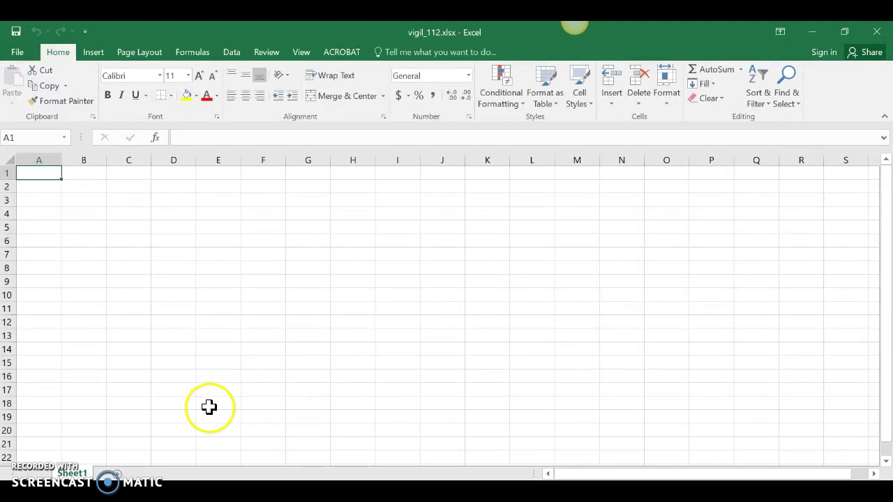
# Add three new worksheets after Sheet1 so the workbook holds Sheet1 through Sheet4
pyautogui.click(117, 474)
pyautogui.click(159, 475)
pyautogui.click(201, 475)
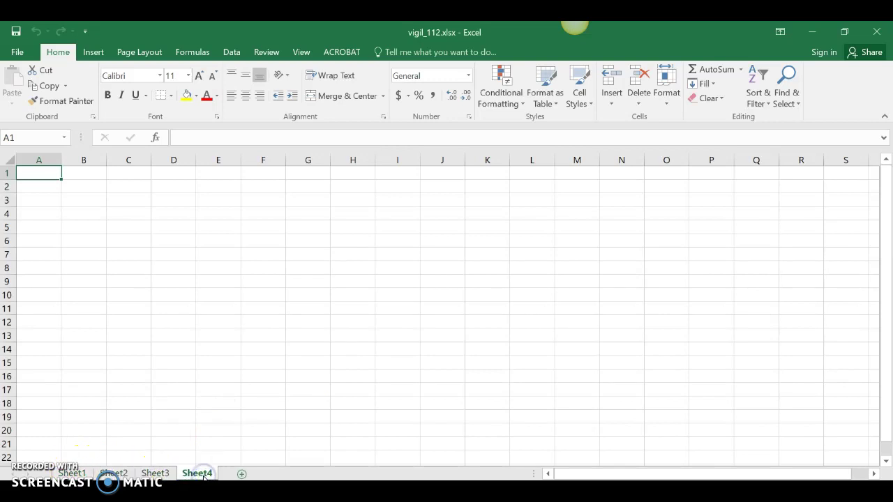
# Add a fifth worksheet after Sheet4 and delete it again
pyautogui.click(239, 474)
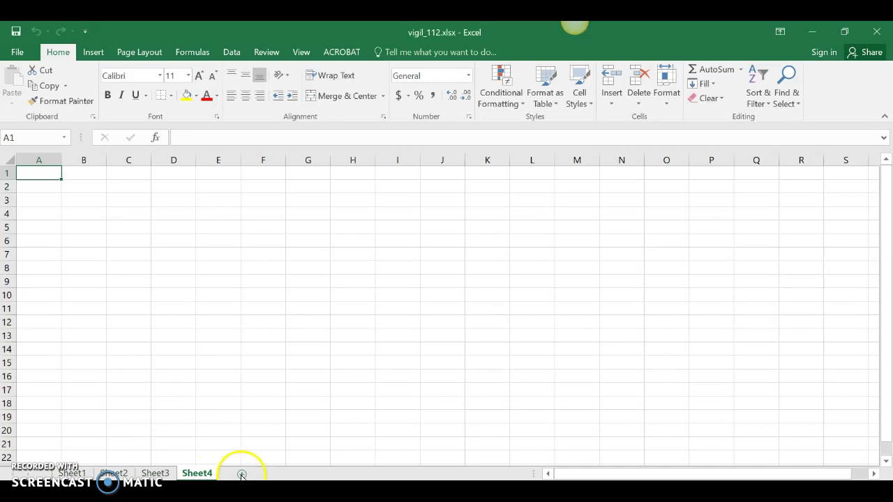
pyautogui.rightClick(242, 476)
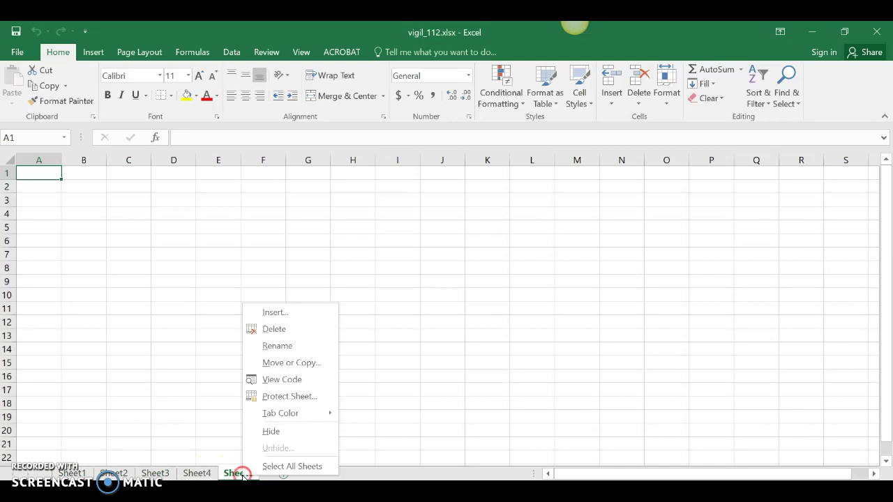
pyautogui.click(296, 331)
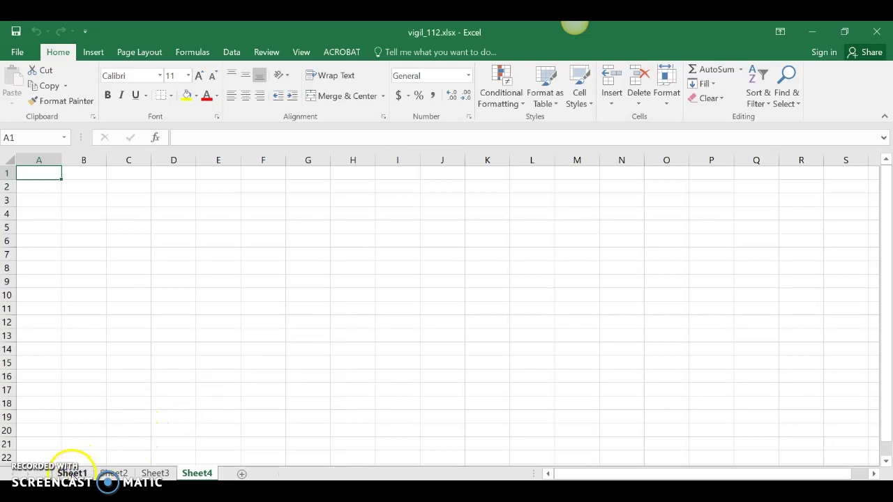
# Rename worksheet Sheet1 as Totals and worksheet Sheet2 as Quizzes
pyautogui.click(72, 474)
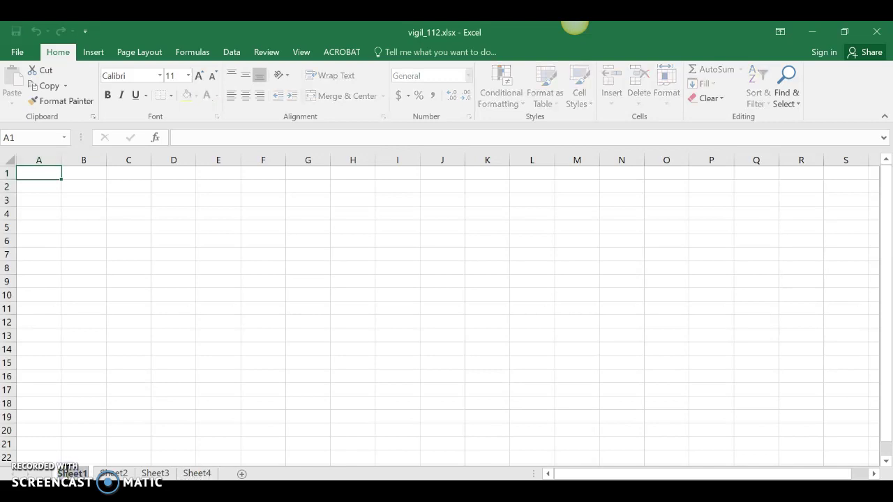
pyautogui.doubleClick(72, 474)
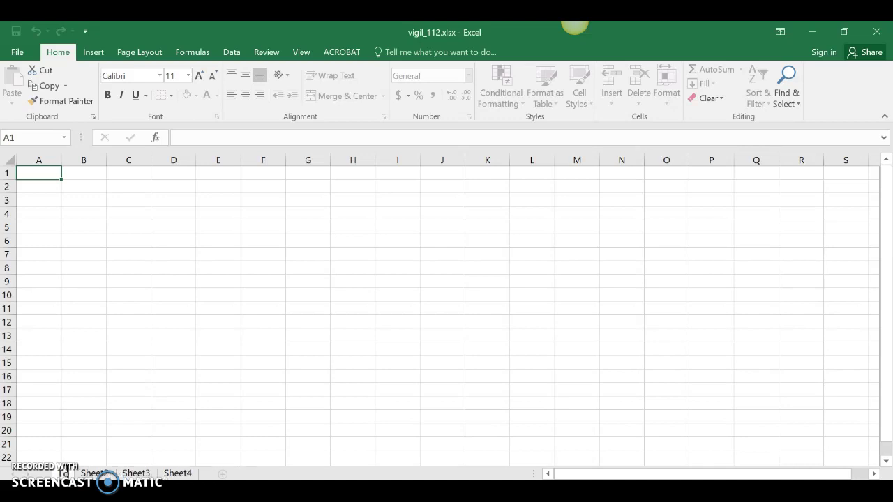
pyautogui.write('Totals')
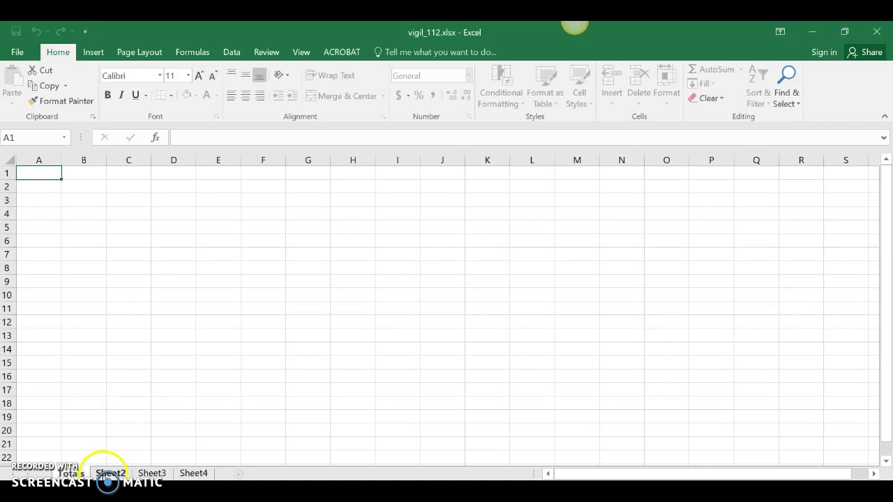
pyautogui.rightClick(105, 473)
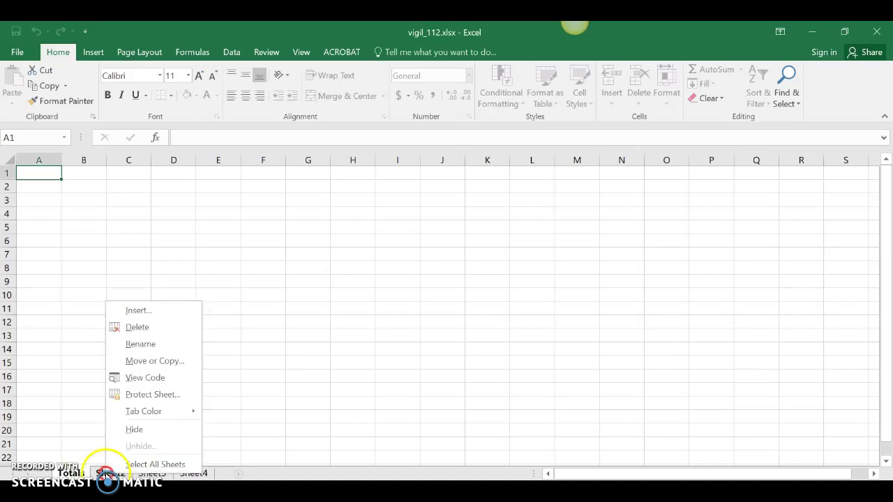
pyautogui.click(152, 344)
pyautogui.write('Quizzes')
pyautogui.click(153, 403)
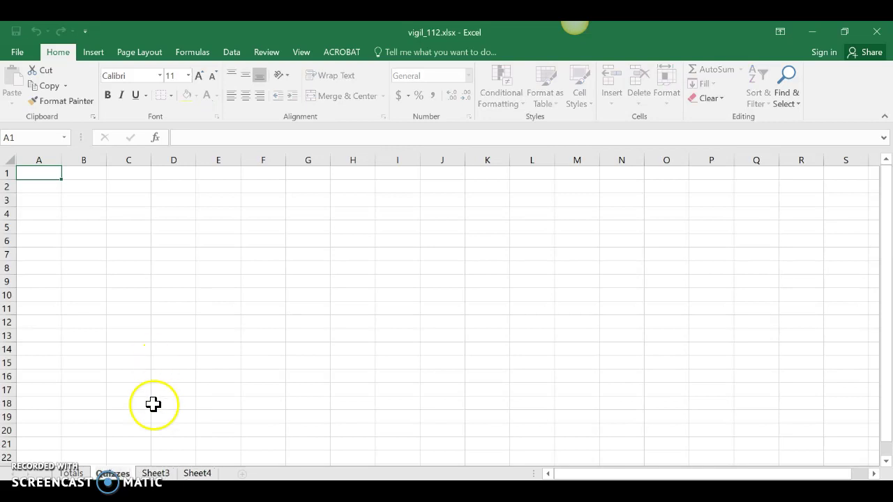
# Rename worksheet Sheet3 as Tests and worksheet Sheet4 as Homework
pyautogui.click(155, 474)
pyautogui.write('Tests')
pyautogui.click(187, 474)
pyautogui.doubleClick(187, 475)
pyautogui.write('Home')
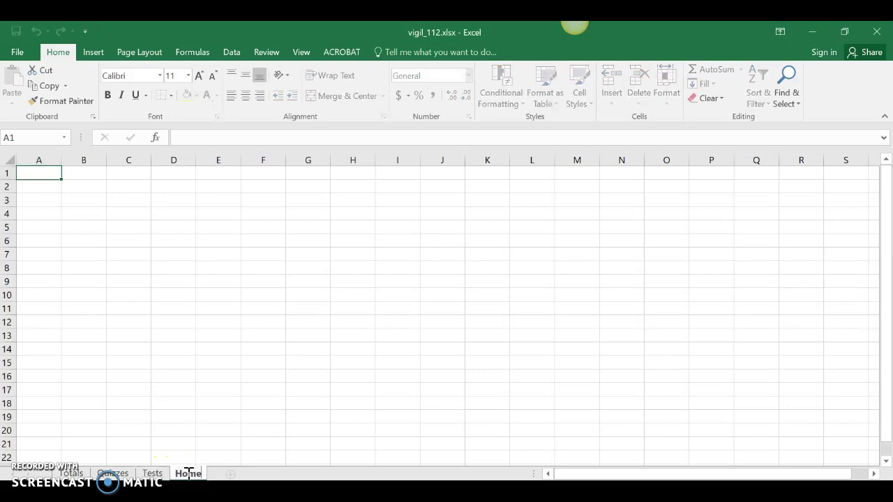
pyautogui.write('work')
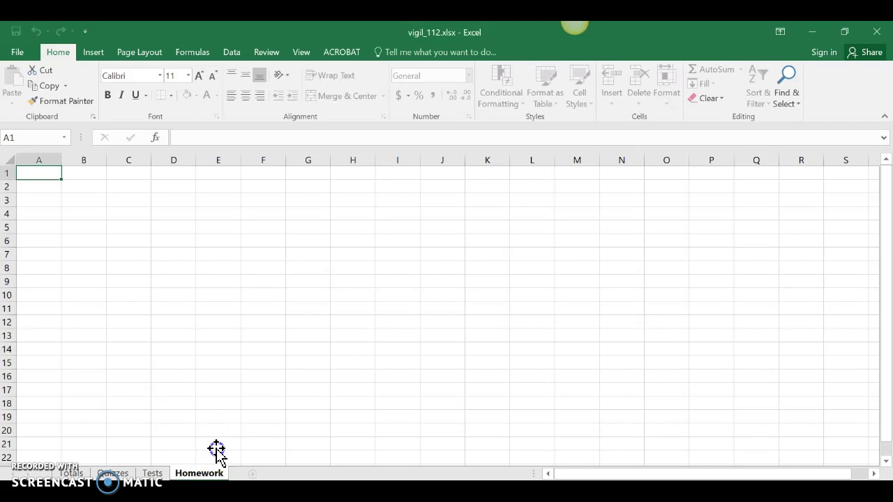
pyautogui.click(217, 448)
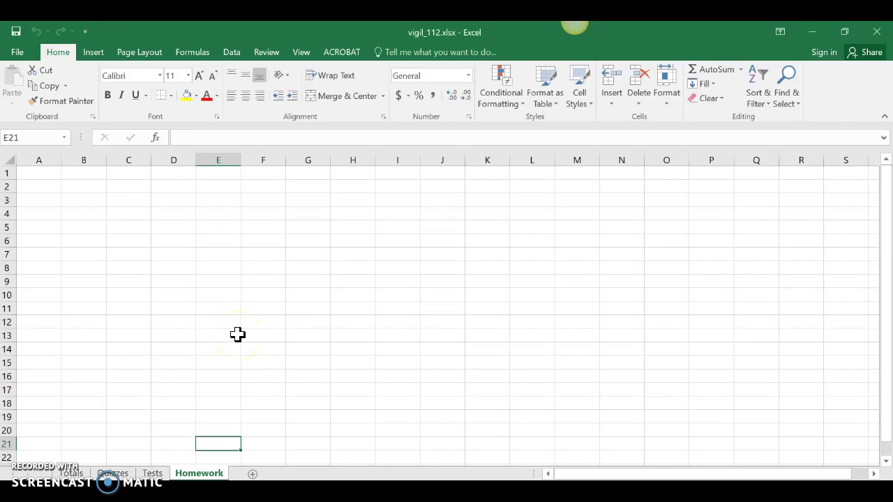
# On the Homework sheet, enter "data 1" in cell C2 and "data 2" in cell D2
pyautogui.click(128, 185)
pyautogui.write('data 1')
pyautogui.press('Return')
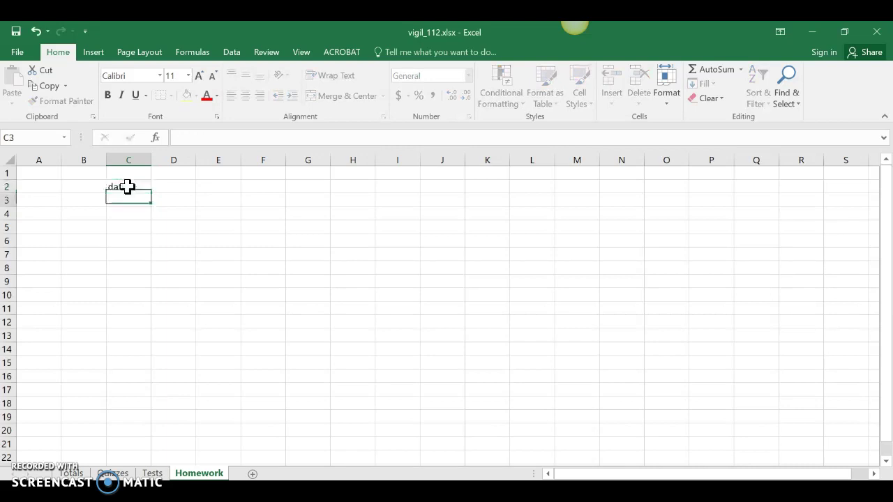
pyautogui.click(171, 188)
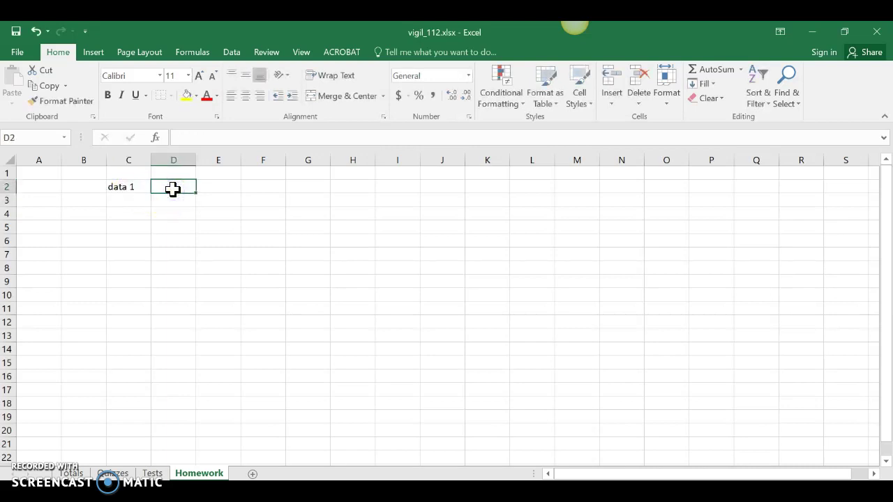
pyautogui.write('data')
pyautogui.press('Return')
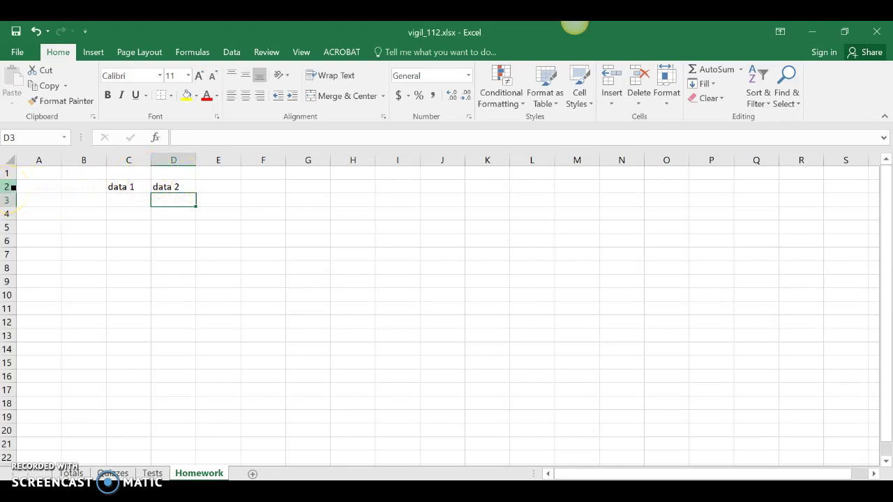
# Insert one blank row above row 2 of the Homework sheet
pyautogui.rightClick(12, 187)
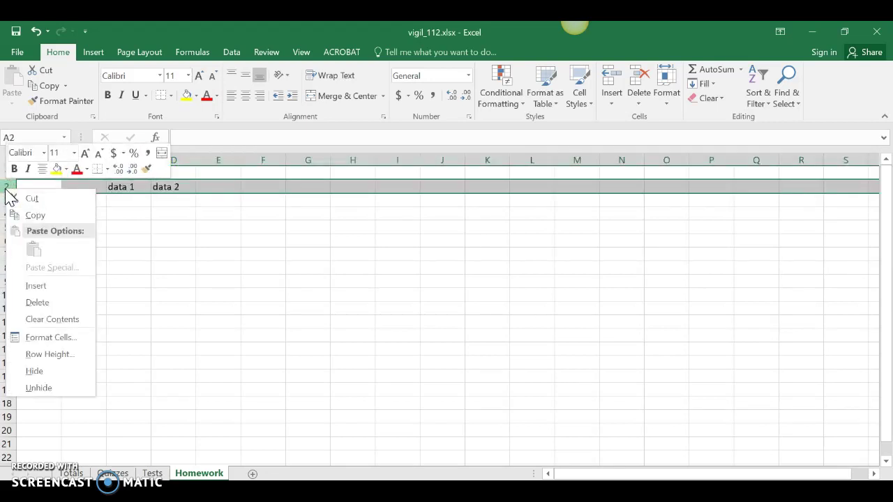
pyautogui.click(38, 286)
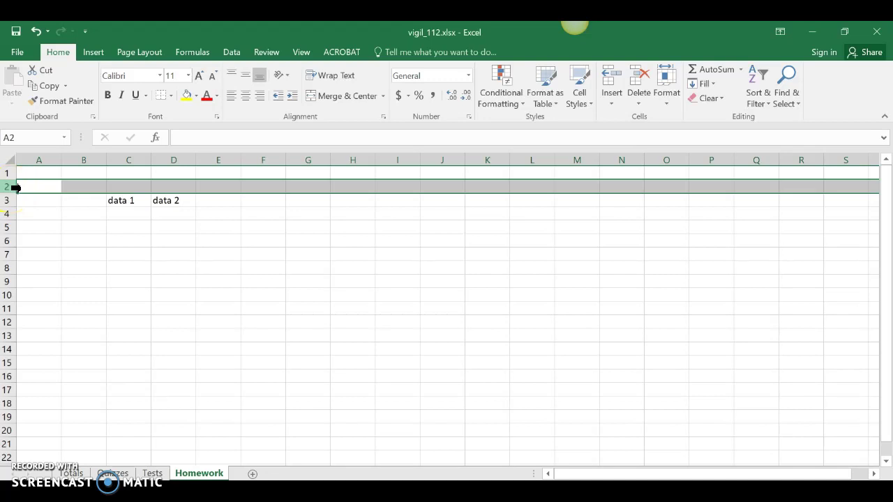
pyautogui.click(39, 241)
pyautogui.click(50, 187)
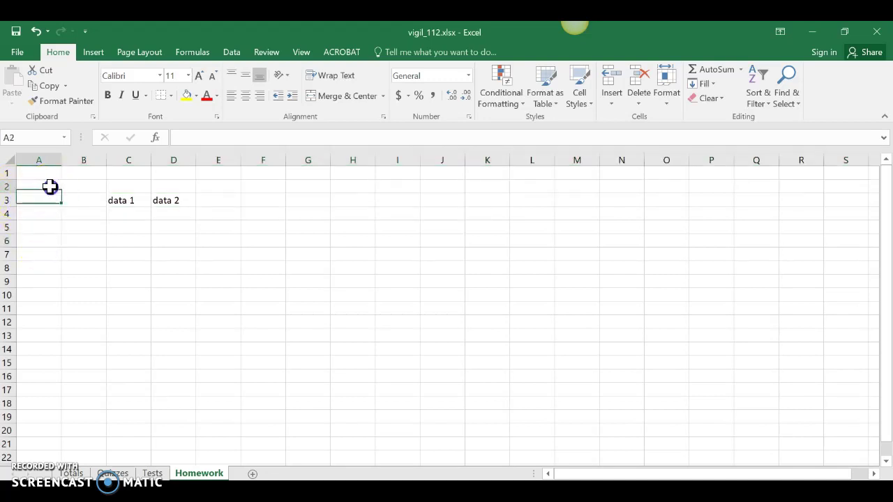
# Select row 2 and insert two more blank rows above the data on the Homework sheet
pyautogui.click(15, 187)
pyautogui.click(15, 187)
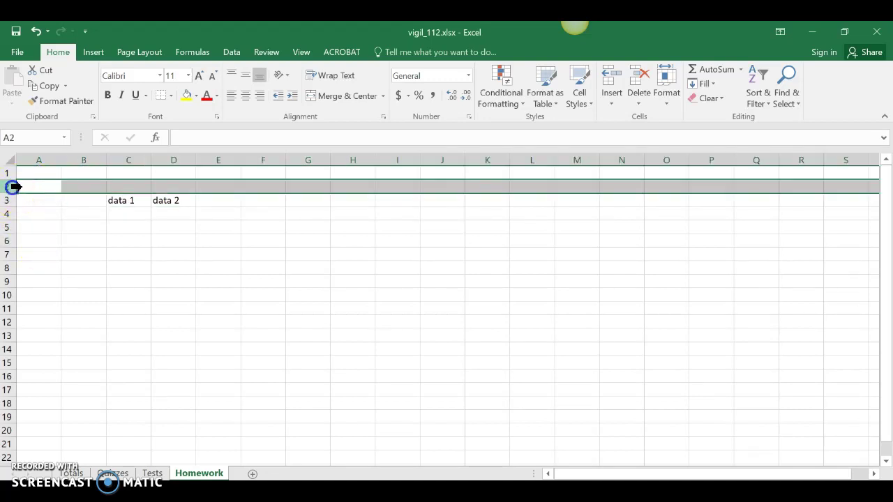
pyautogui.click(609, 80)
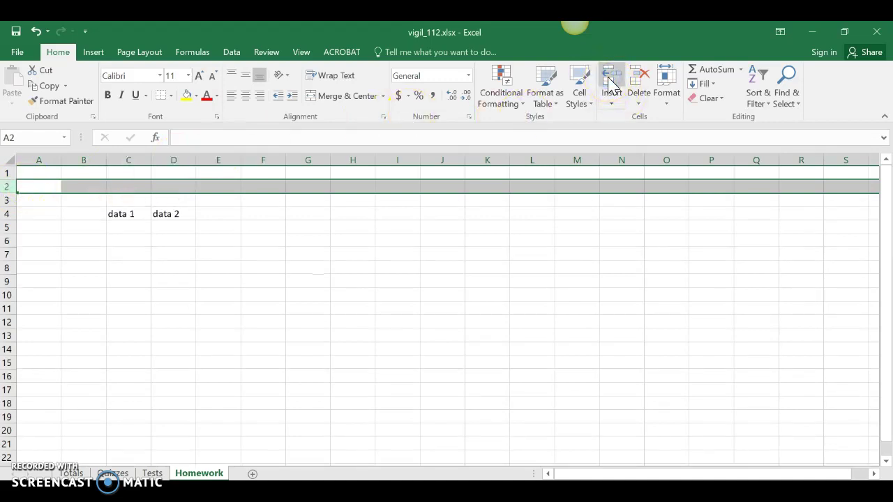
pyautogui.click(609, 80)
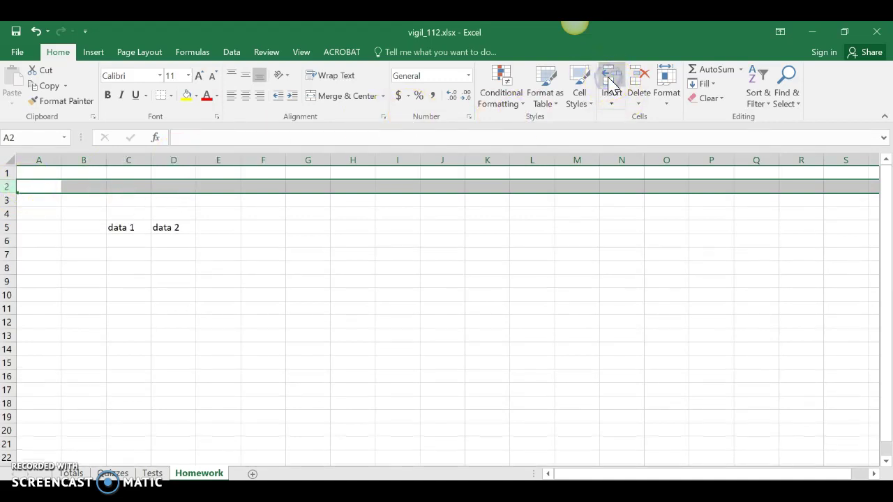
pyautogui.click(209, 286)
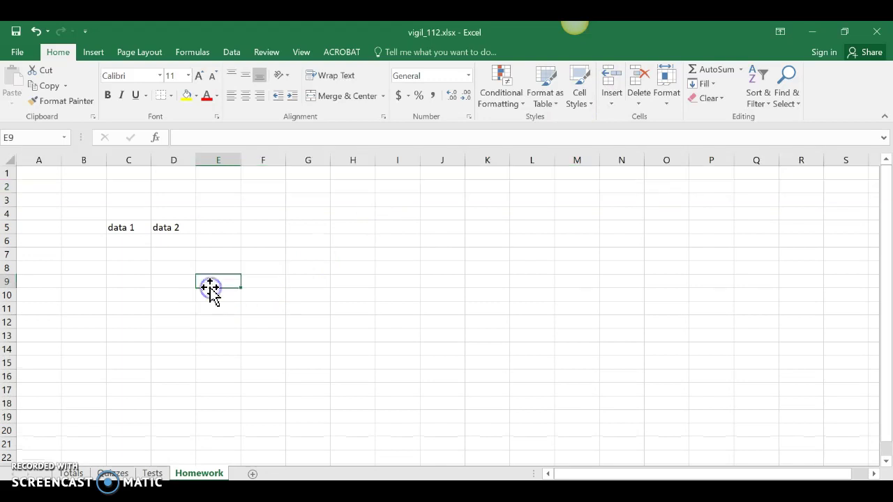
# Insert two blank columns at column D, between the "data 1" and "data 2" entries
pyautogui.click(181, 159)
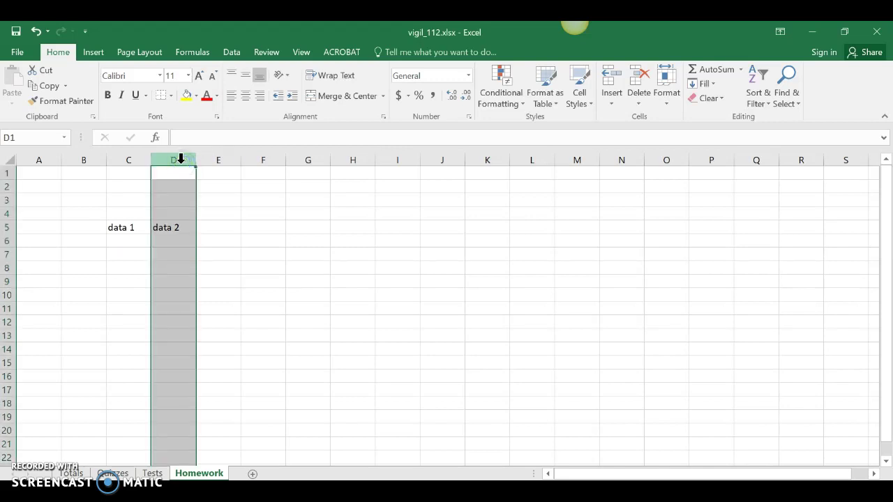
pyautogui.click(168, 157)
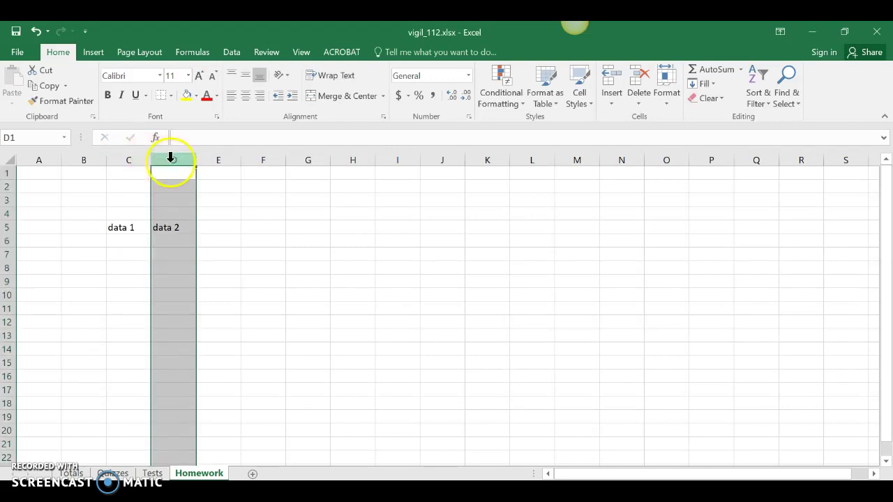
pyautogui.click(611, 86)
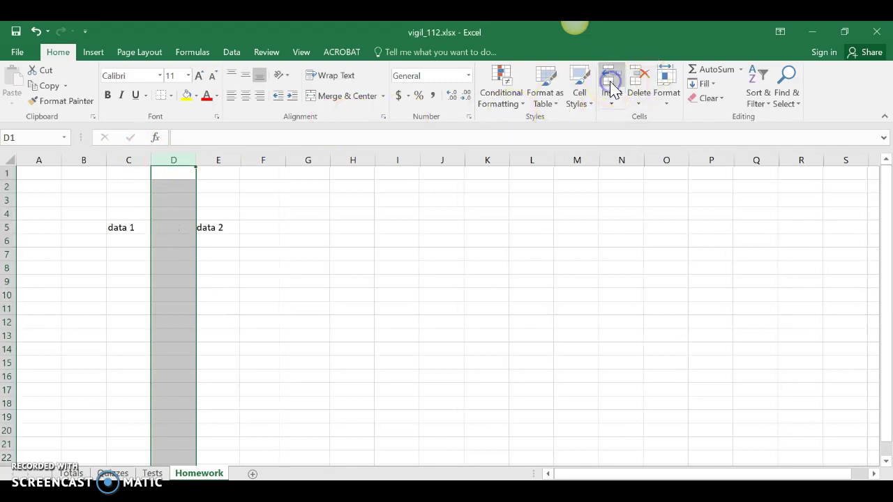
pyautogui.rightClick(179, 160)
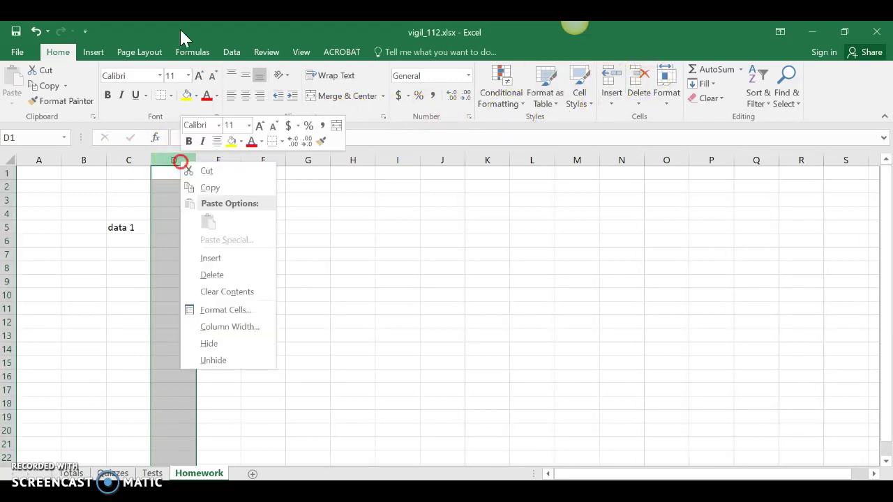
pyautogui.click(210, 258)
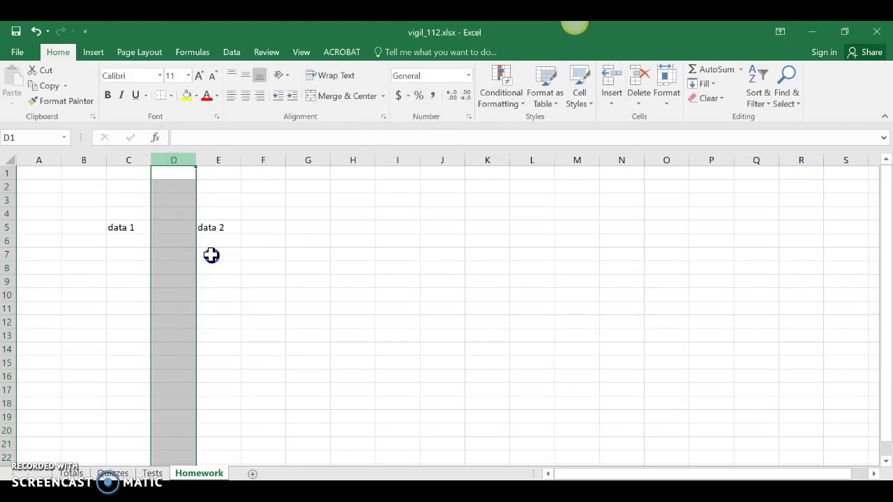
pyautogui.click(177, 280)
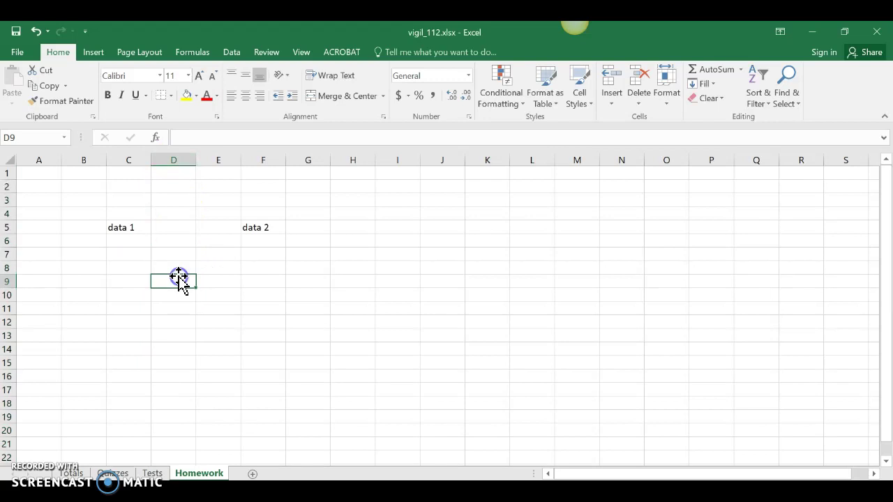
# Delete the two blank columns between the "data 1" and "data 2" entries on the Homework sheet
pyautogui.rightClick(174, 162)
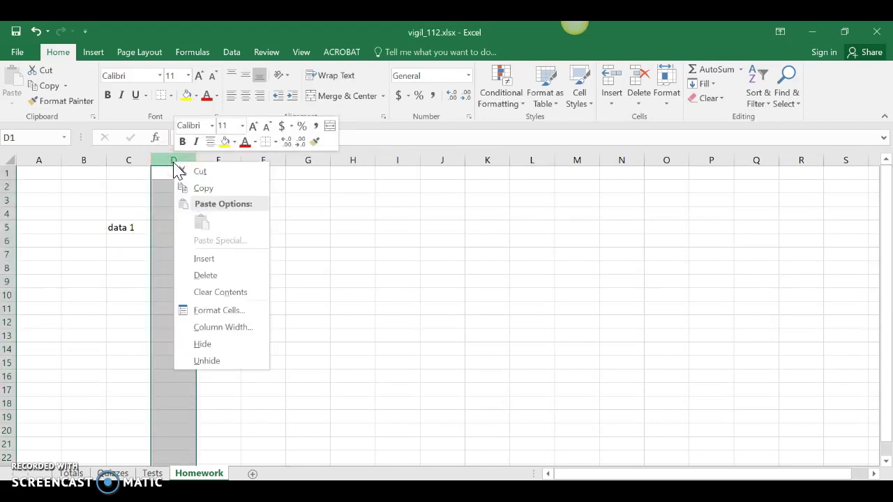
pyautogui.click(209, 276)
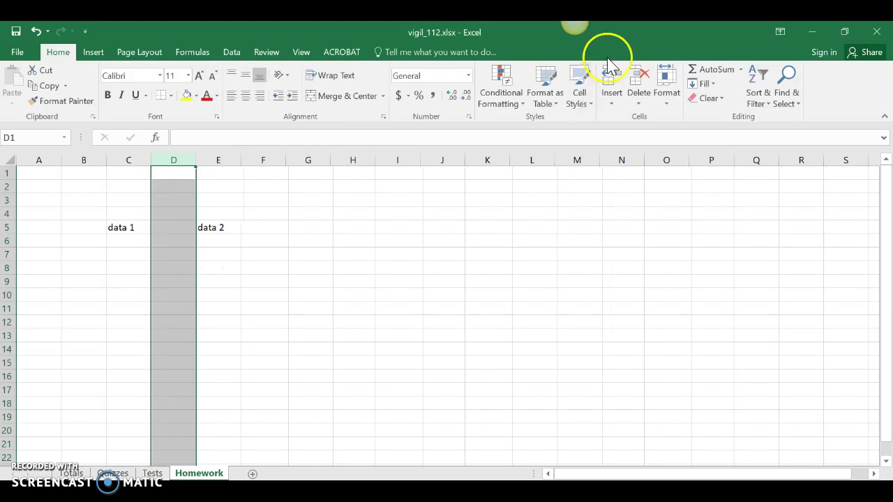
pyautogui.click(246, 294)
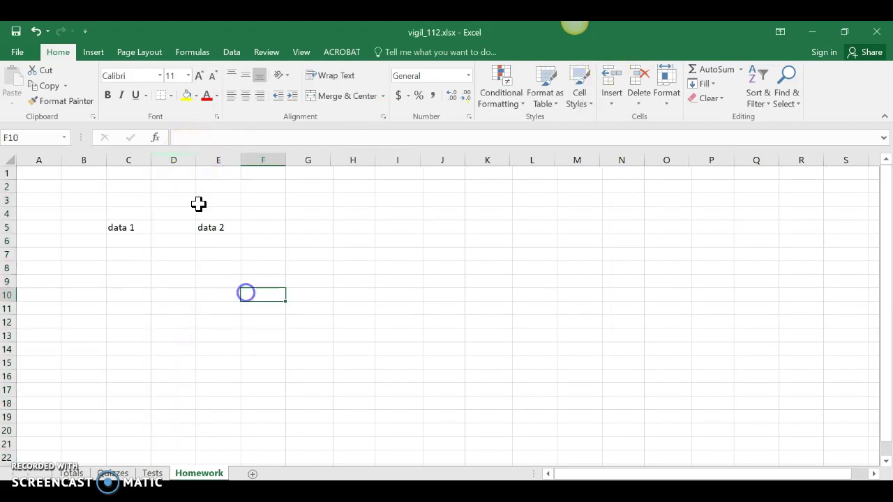
pyautogui.click(180, 162)
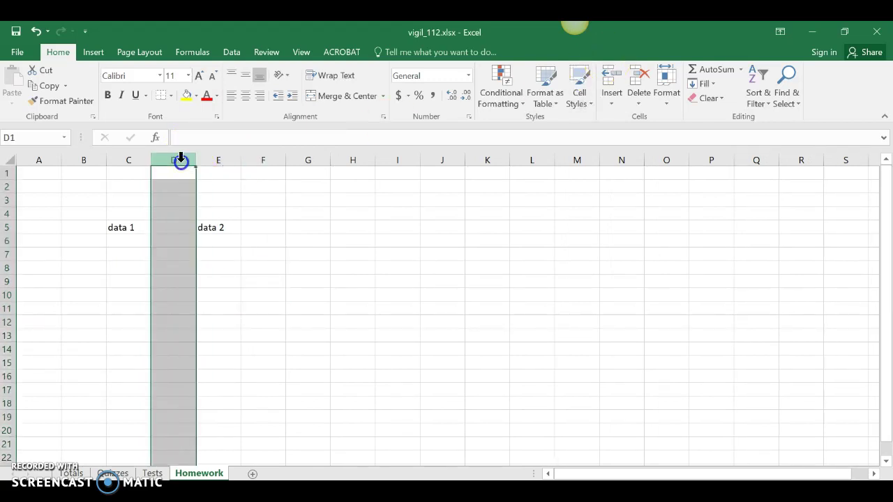
pyautogui.click(636, 84)
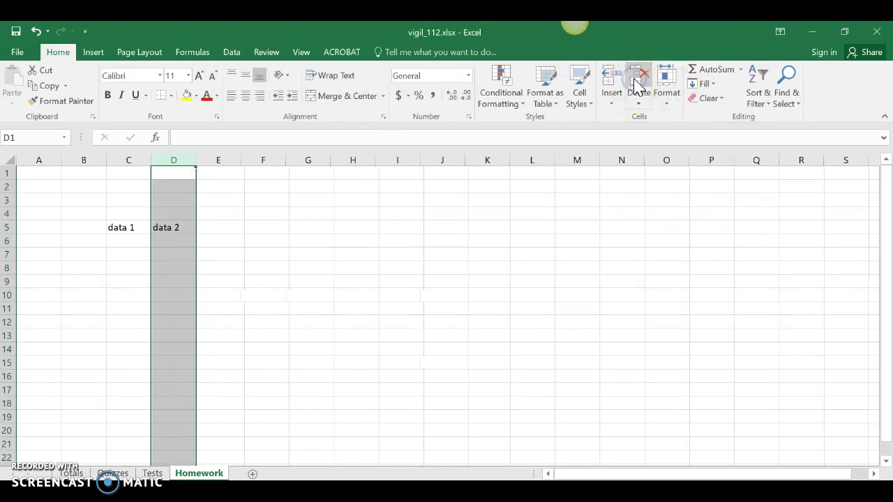
pyautogui.click(273, 295)
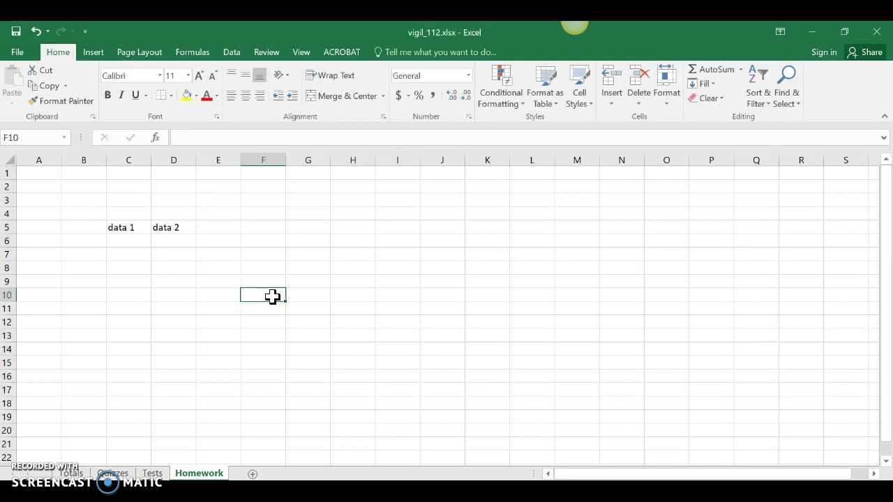
# Enter "data 3" in cell C6 and "data 4" in cell D6, directly below the existing entries
pyautogui.click(124, 242)
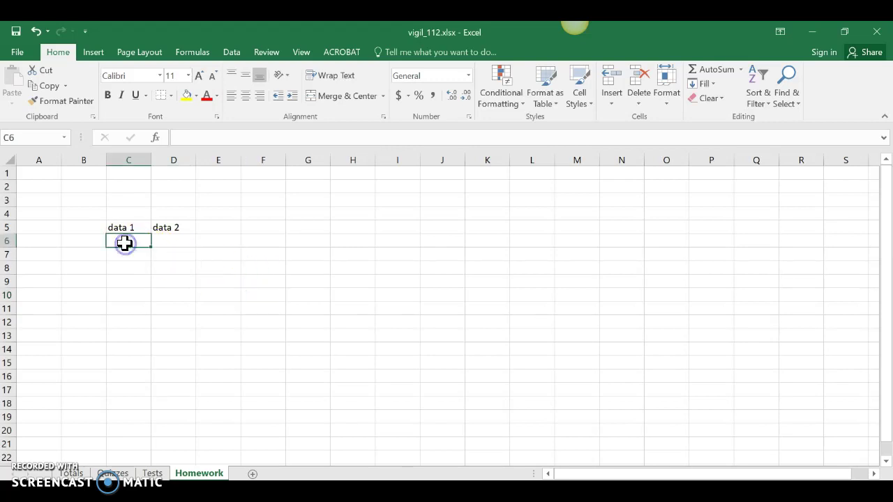
pyautogui.write('data 1')
pyautogui.press('Tab')
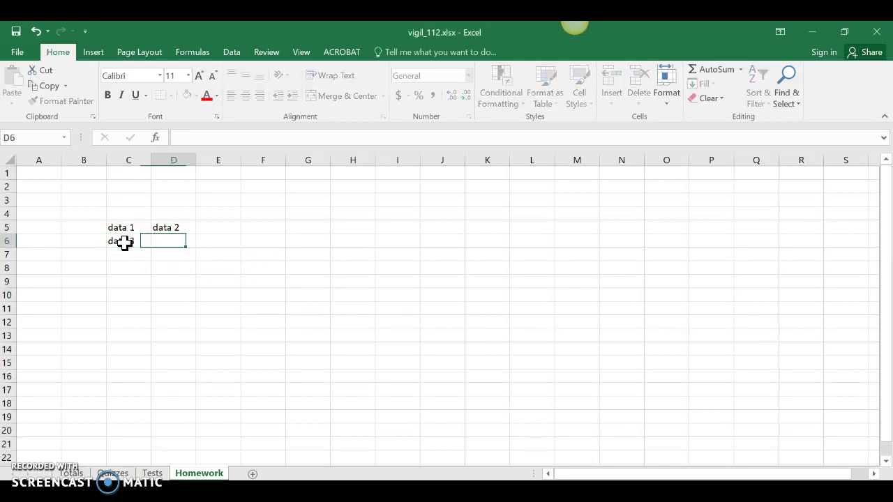
pyautogui.write('data 4')
pyautogui.press('Return')
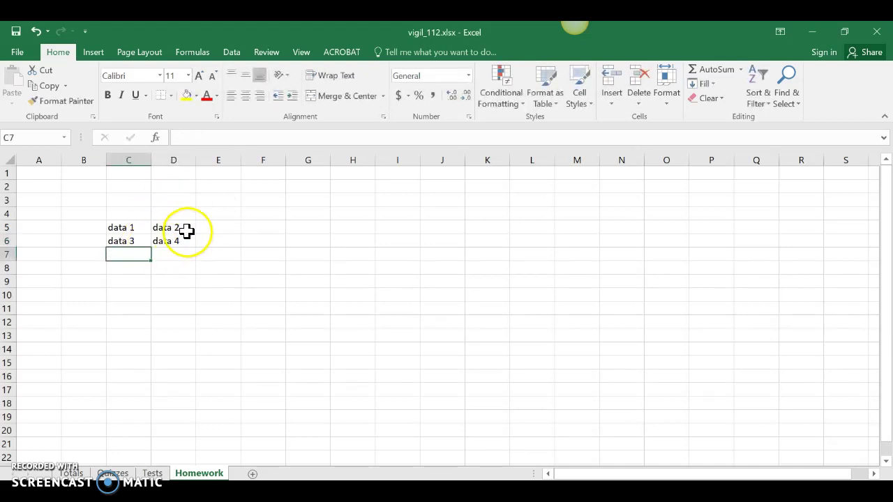
# Hide column D and row 6 of the Homework sheet
pyautogui.rightClick(172, 159)
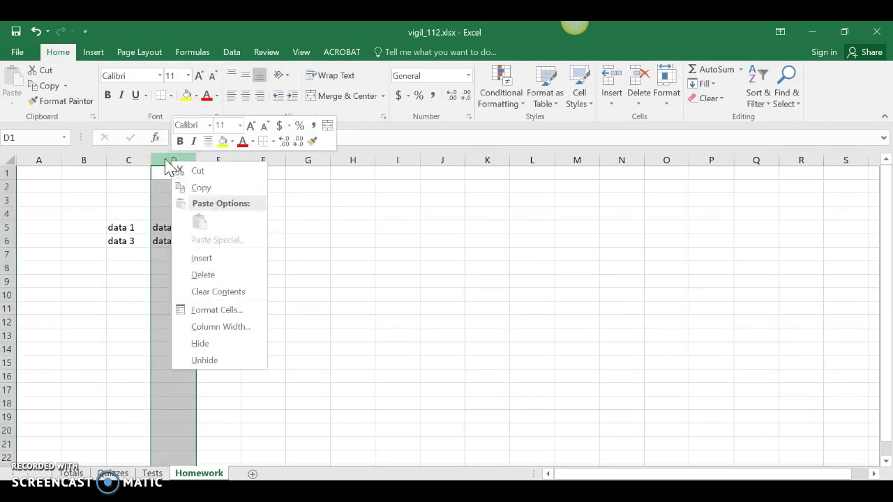
pyautogui.click(201, 344)
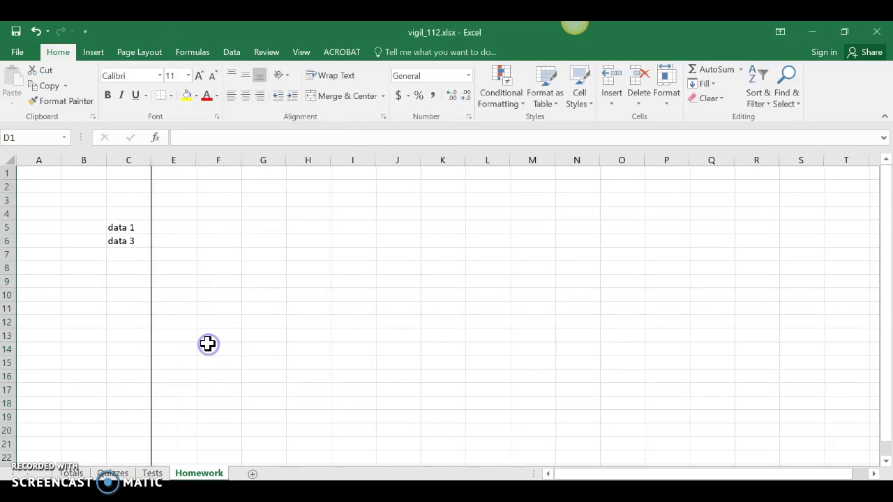
pyautogui.rightClick(8, 242)
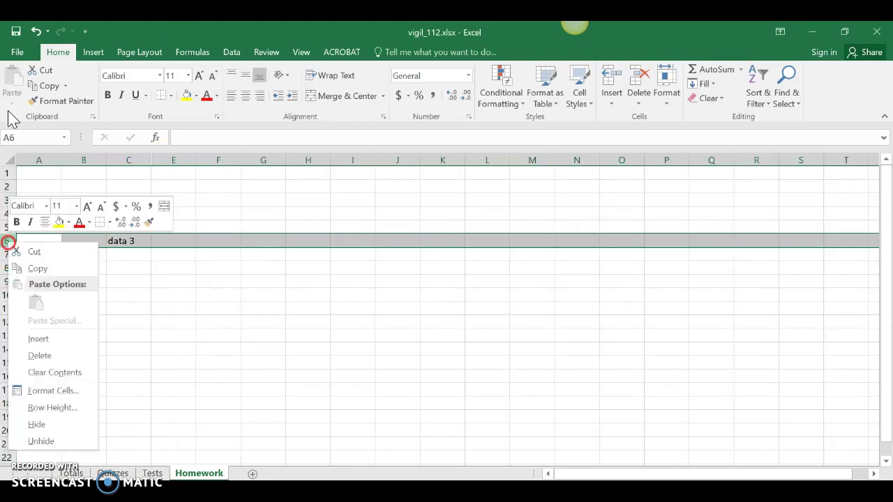
pyautogui.click(50, 427)
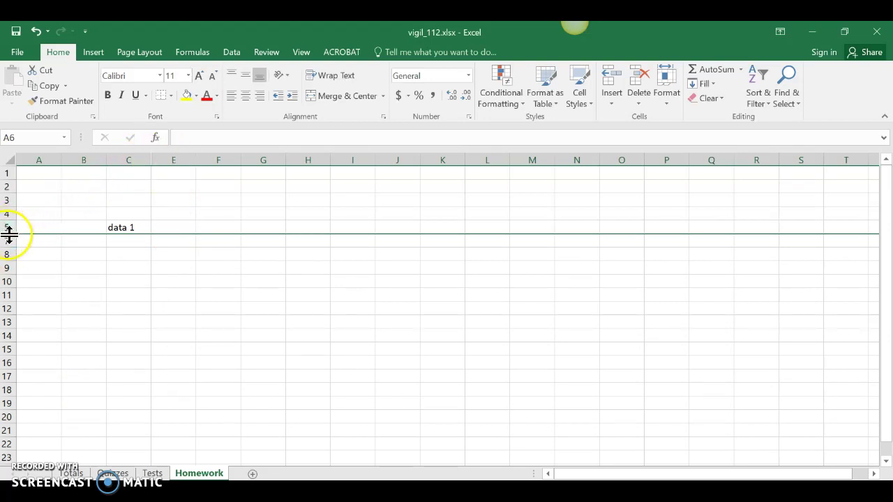
# Unhide column D by selecting its neighbouring columns C and E
pyautogui.click(138, 156)
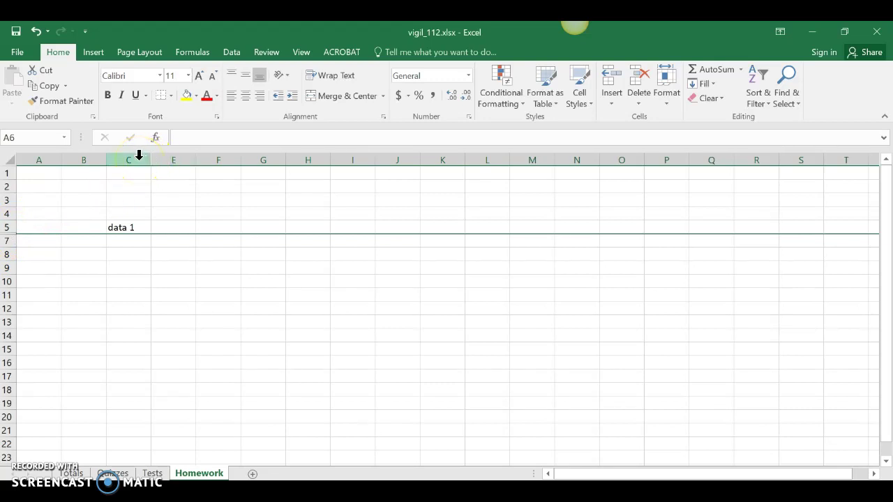
pyautogui.moveTo(139, 155); pyautogui.dragTo(160, 160)
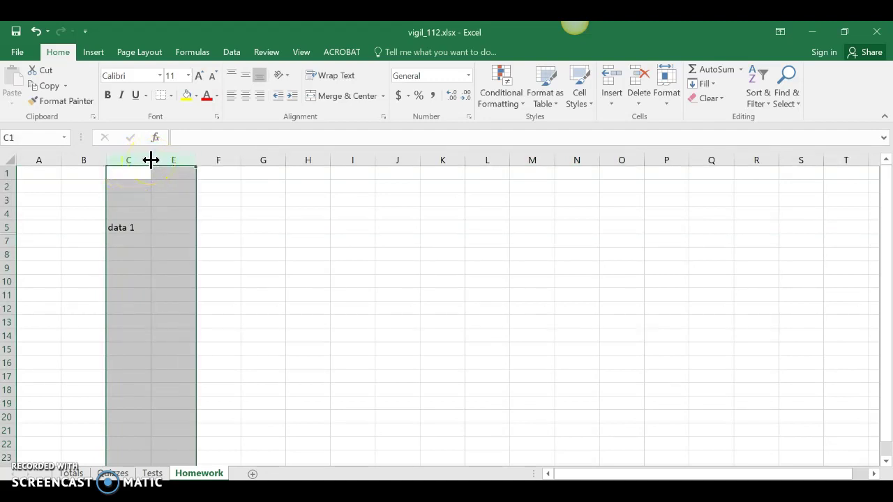
pyautogui.rightClick(162, 153)
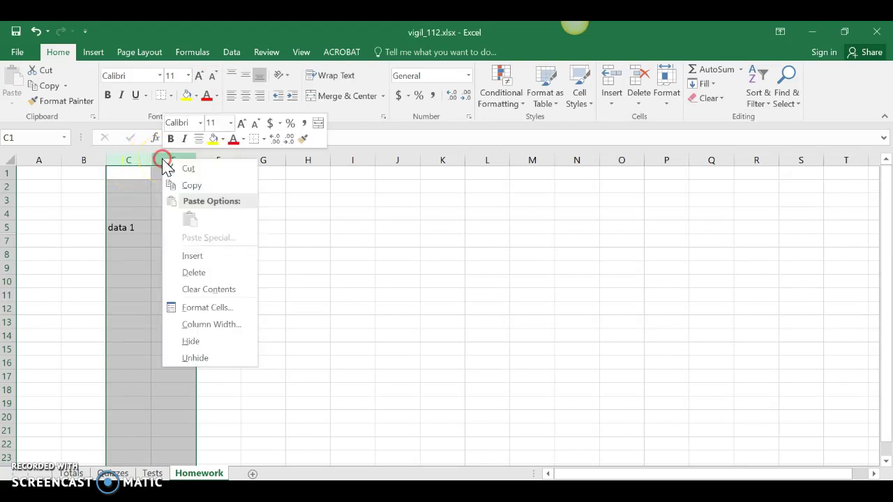
pyautogui.click(185, 357)
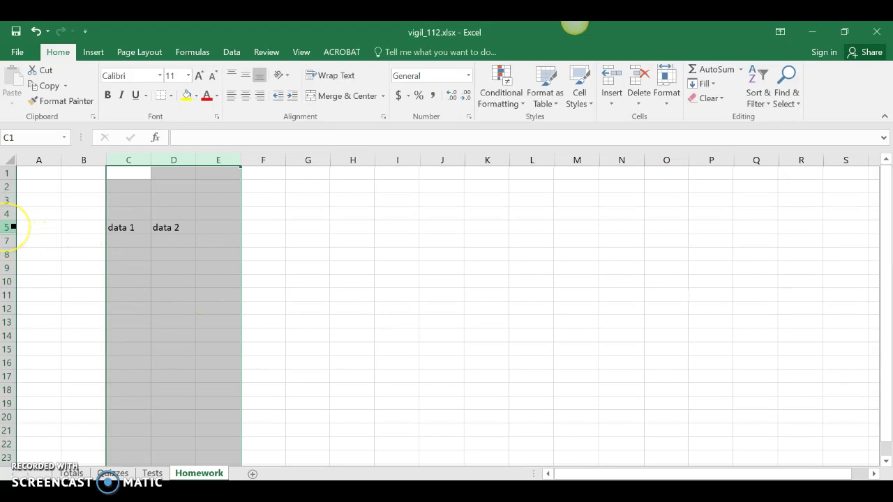
# Unhide row 6 by selecting its neighbouring rows 5 and 7
pyautogui.moveTo(12, 227); pyautogui.dragTo(8, 233)
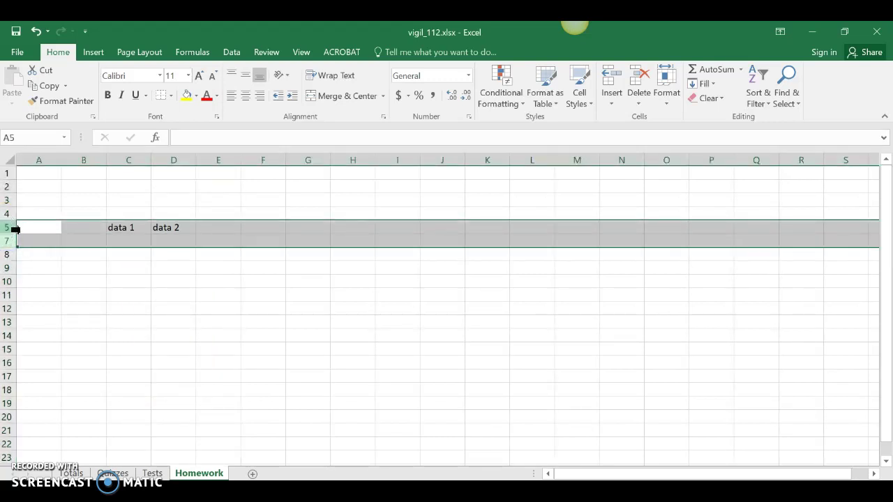
pyautogui.rightClick(14, 228)
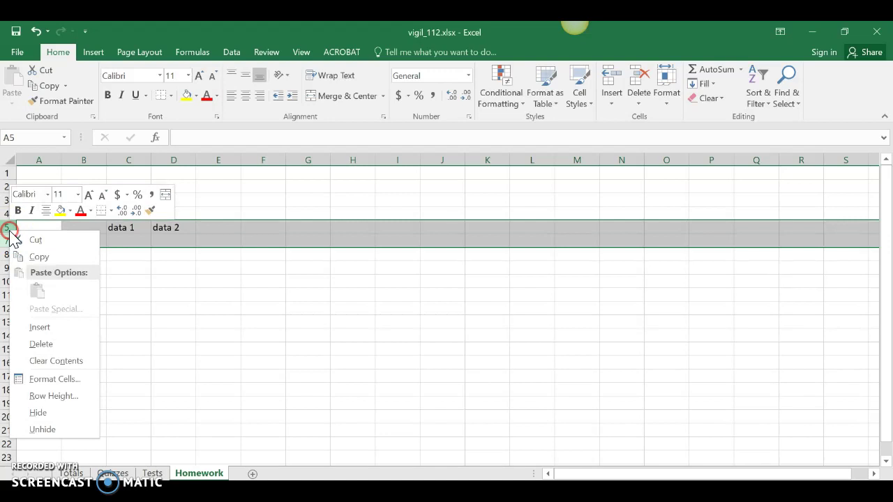
pyautogui.click(45, 427)
pyautogui.click(174, 349)
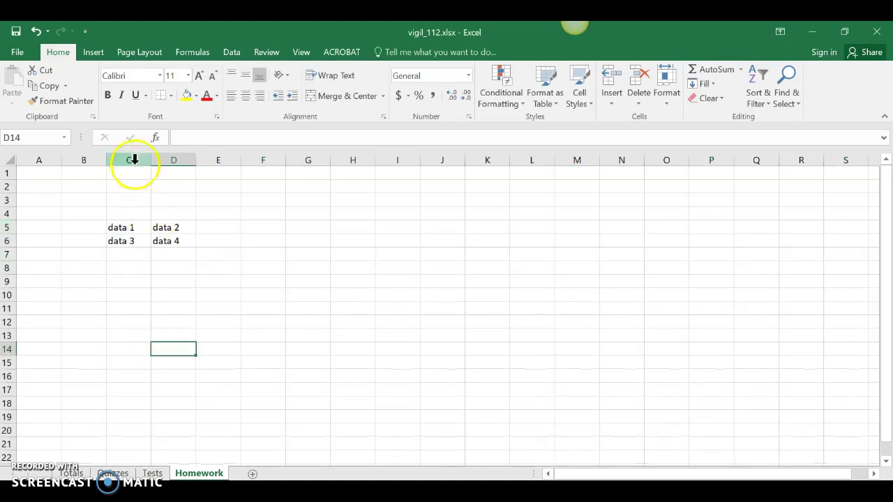
# Hide columns C through H together, and unhide them using a selection that spans columns B to I
pyautogui.moveTo(127, 156); pyautogui.dragTo(367, 164)
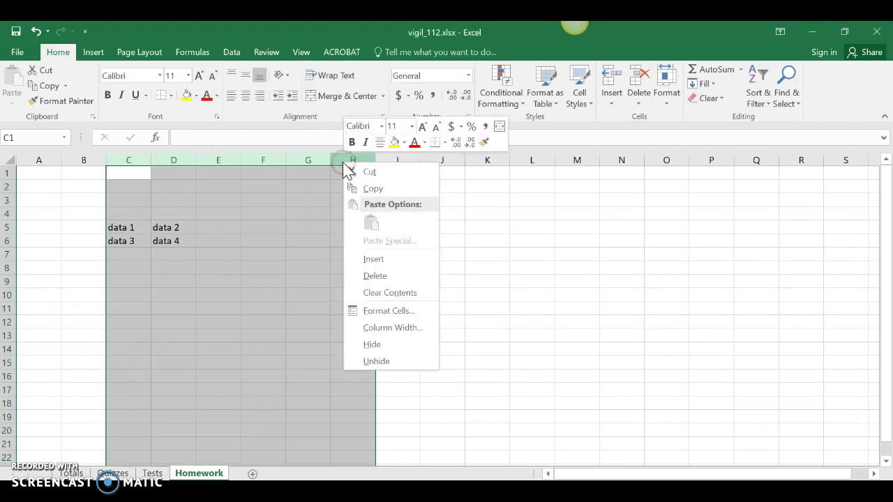
pyautogui.click(372, 344)
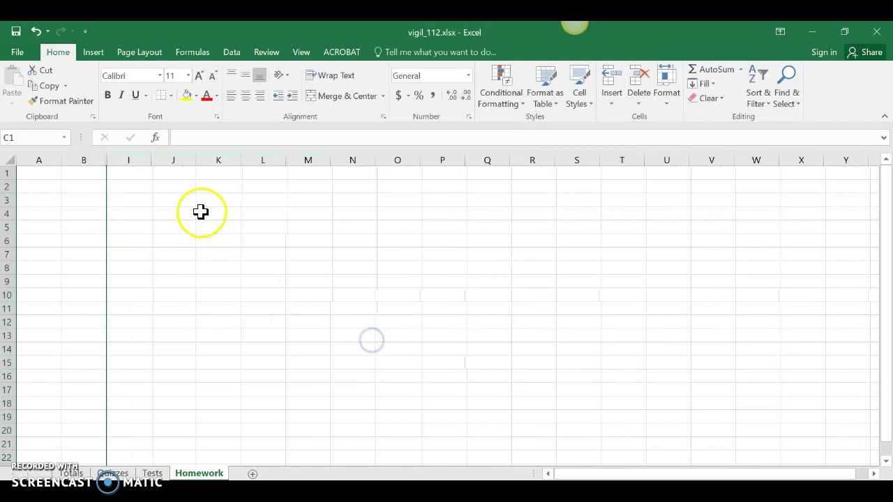
pyautogui.moveTo(85, 159); pyautogui.dragTo(129, 162)
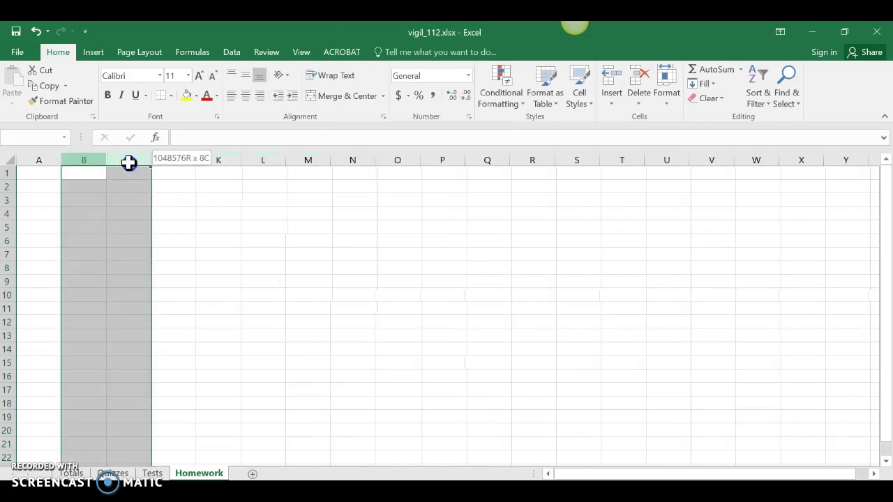
pyautogui.rightClick(120, 160)
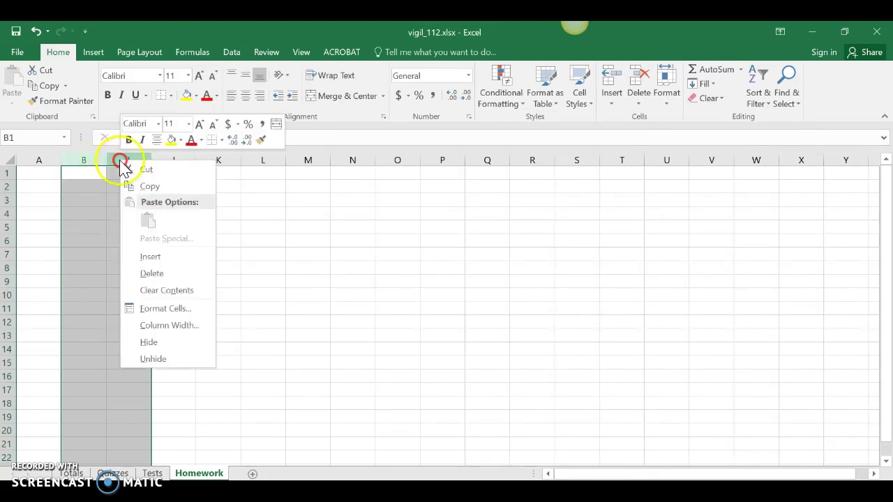
pyautogui.click(143, 358)
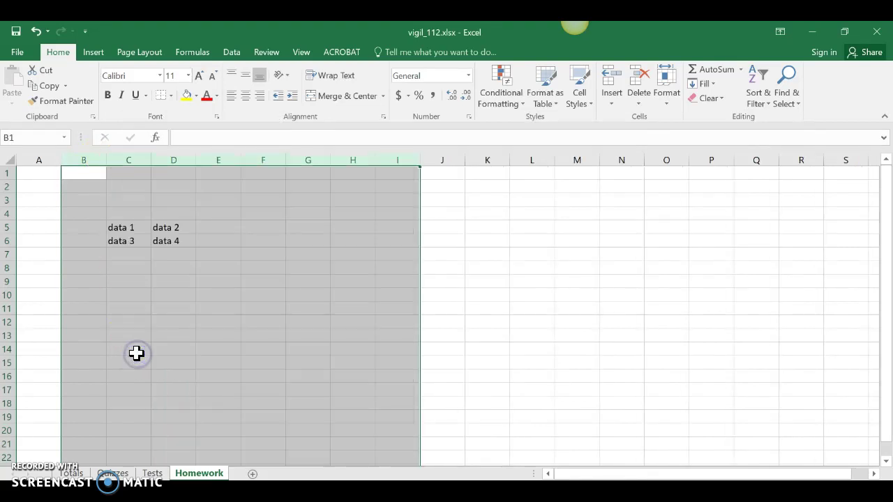
pyautogui.click(292, 334)
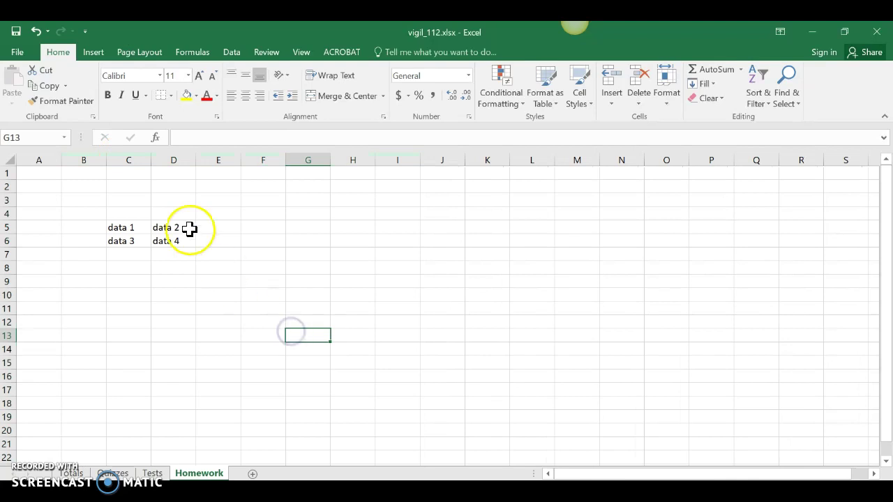
# Try narrower and wider manual widths for column C, and autofit columns C and D individually to their contents
pyautogui.moveTo(150, 162)
pyautogui.mouseDown()
pyautogui.moveTo(127, 163)
pyautogui.moveTo(146, 165)
pyautogui.mouseUp()
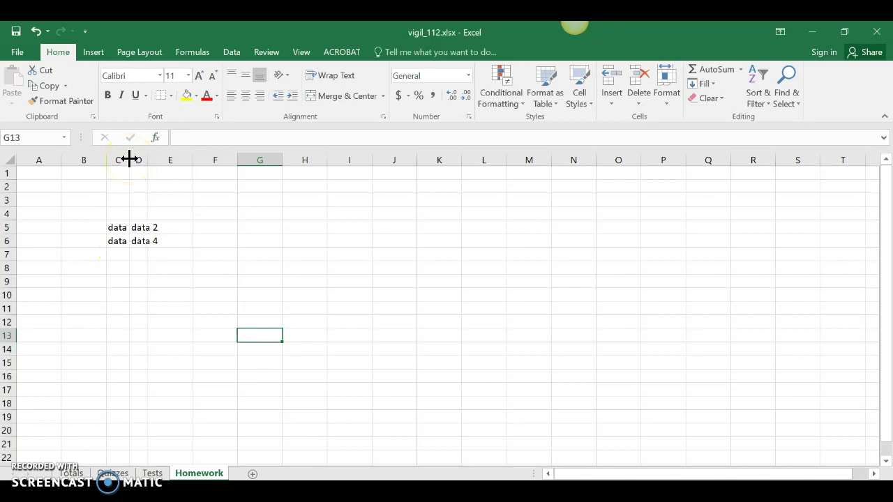
pyautogui.moveTo(129, 159); pyautogui.dragTo(172, 161)
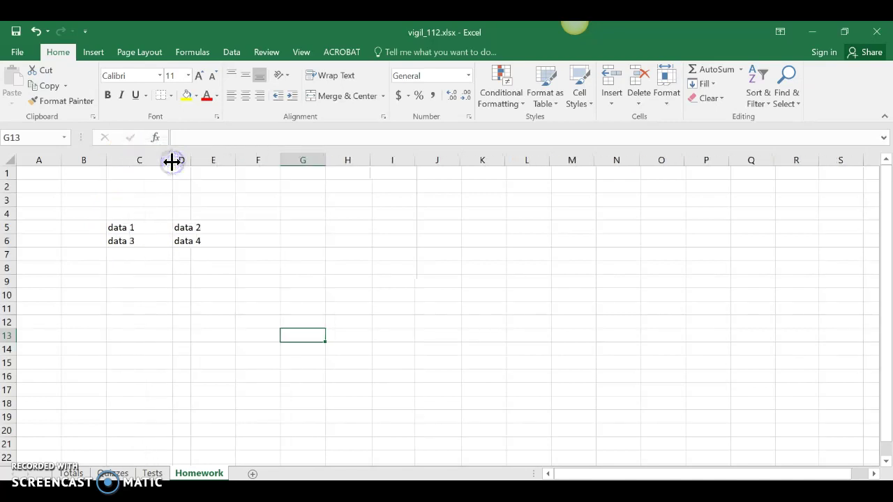
pyautogui.moveTo(173, 160); pyautogui.dragTo(122, 160)
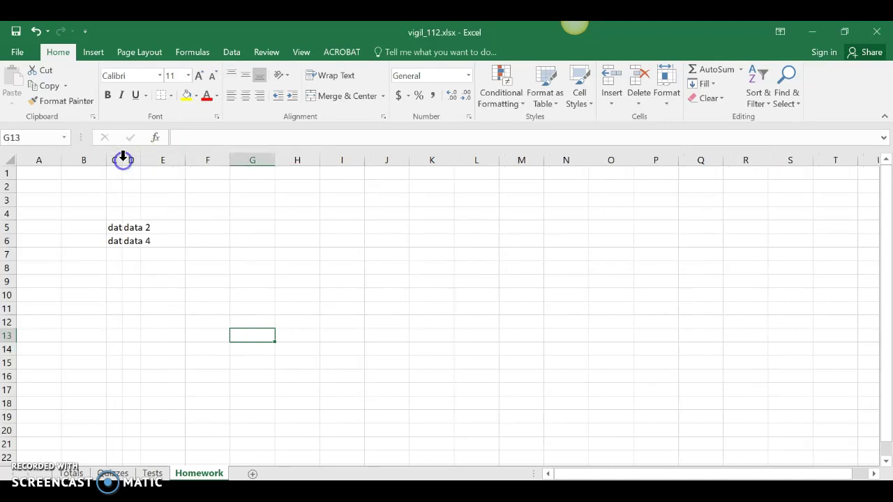
pyautogui.doubleClick(122, 160)
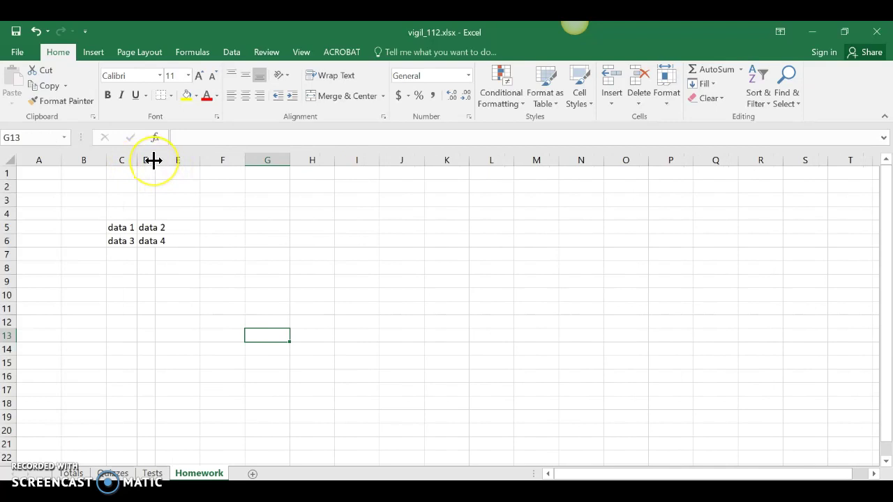
pyautogui.doubleClick(155, 160)
# Select columns C through F and autofit their widths to the contents in one operation
pyautogui.moveTo(168, 160); pyautogui.dragTo(214, 159)
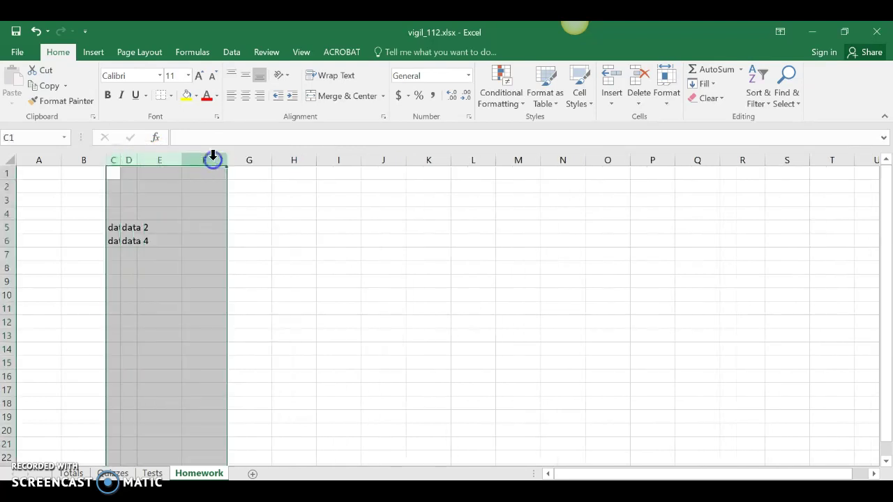
pyautogui.doubleClick(139, 159)
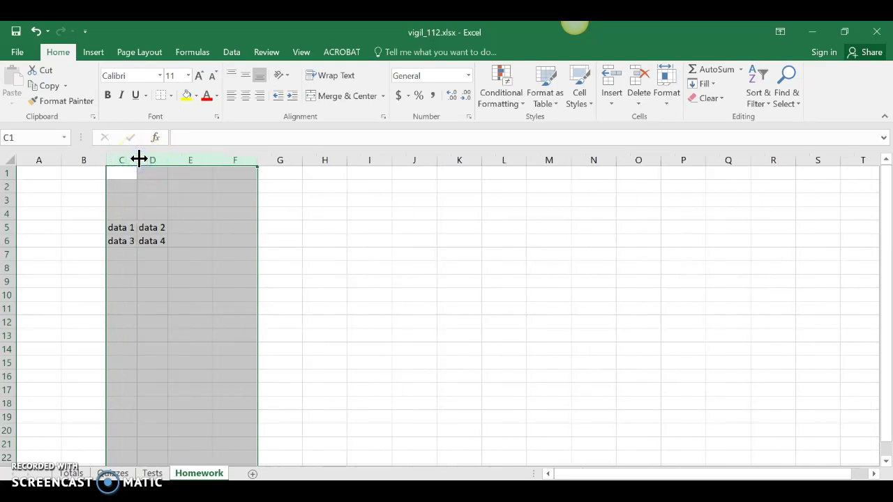
pyautogui.rightClick(209, 259)
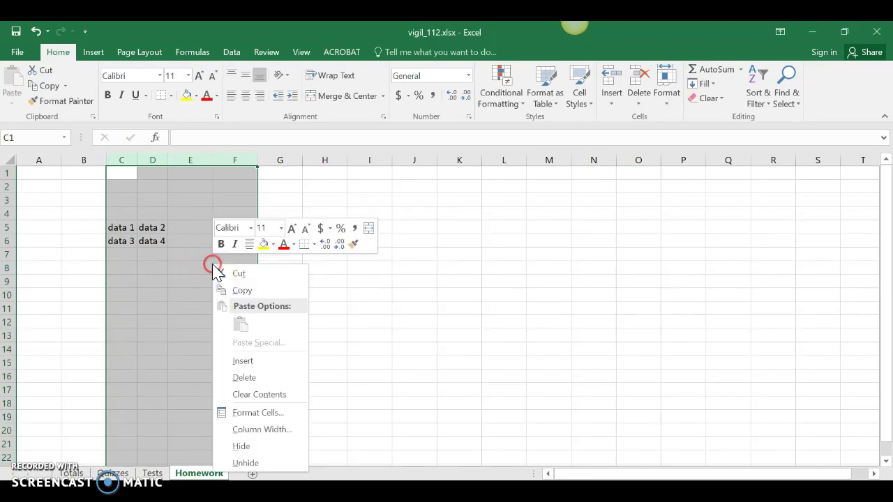
pyautogui.click(136, 262)
pyautogui.click(135, 264)
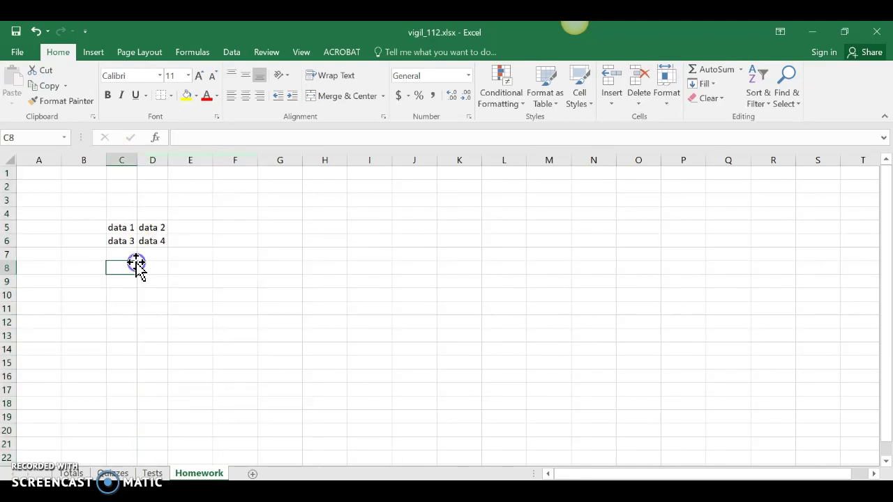
pyautogui.click(122, 227)
pyautogui.click(155, 228)
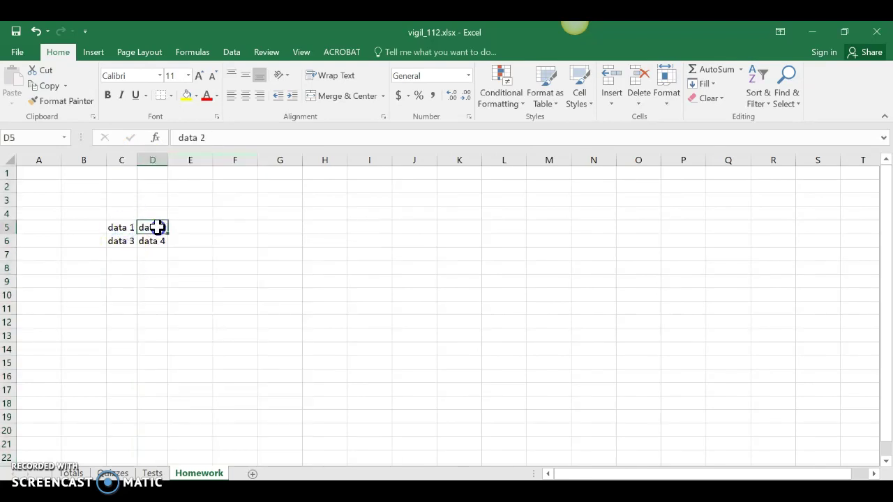
# Enter the sample text "slkfdlskd" in cell E5, next to the data 2 entry
pyautogui.click(119, 239)
pyautogui.click(150, 240)
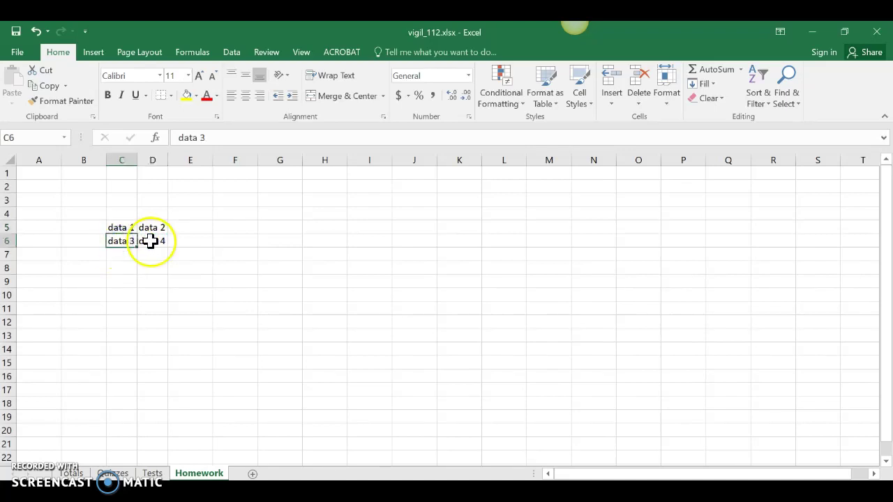
pyautogui.doubleClick(192, 227)
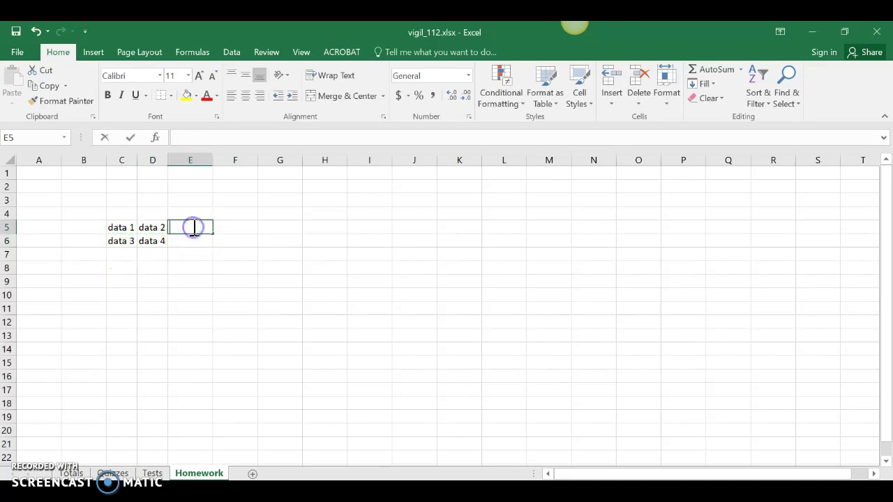
pyautogui.write('slkfdlskd')
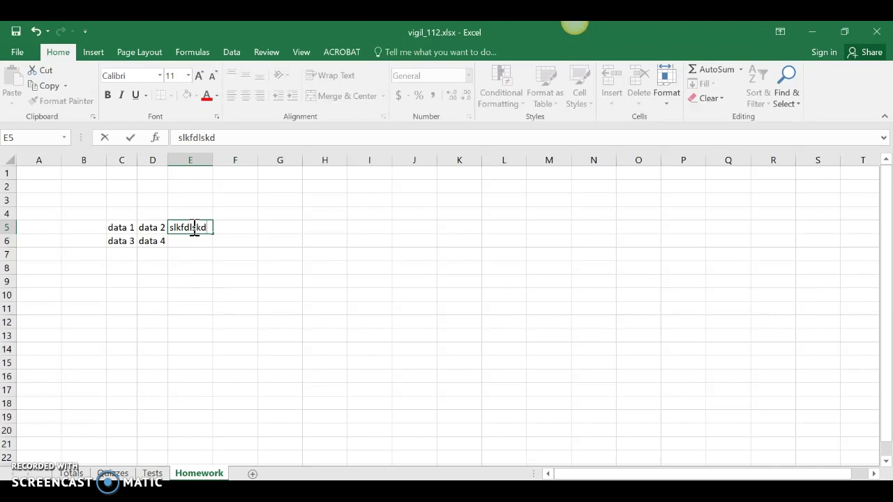
pyautogui.press('Return')
# Insert four hyphens into the cell E5 text so it reads "slkfd----lskd", and widen column E to fit it
pyautogui.doubleClick(192, 227)
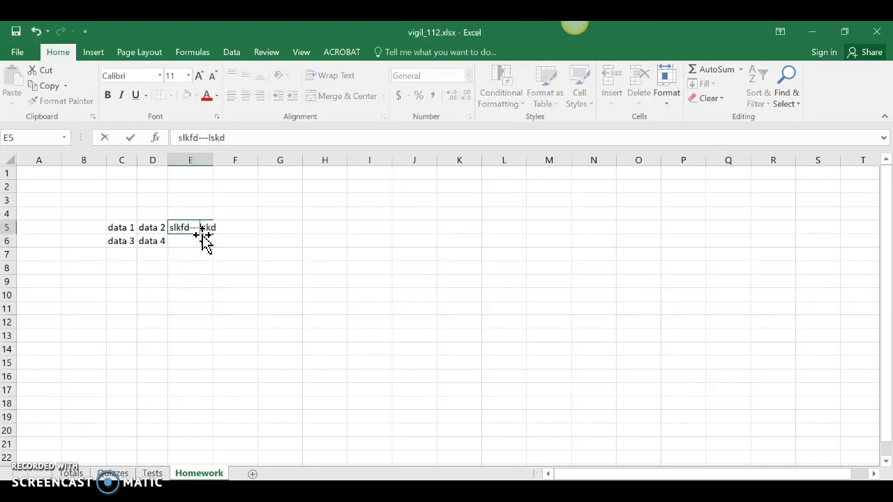
pyautogui.click(203, 241)
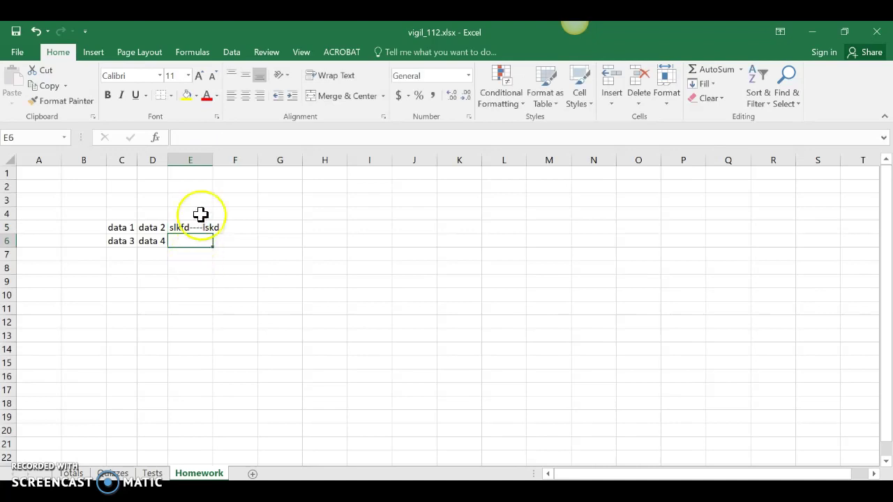
pyautogui.moveTo(211, 159); pyautogui.dragTo(219, 159)
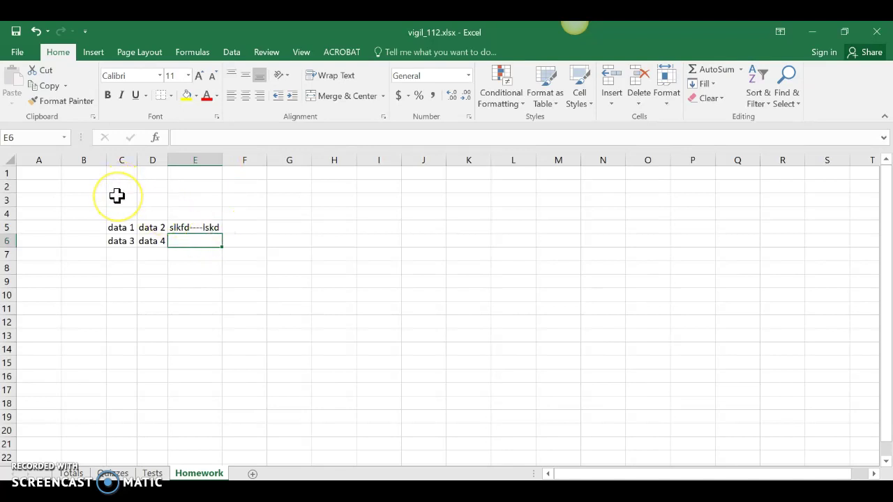
# Merge and center cells C3 through E3 above the data and enter "Title" in the merged cell
pyautogui.moveTo(112, 200); pyautogui.dragTo(189, 199)
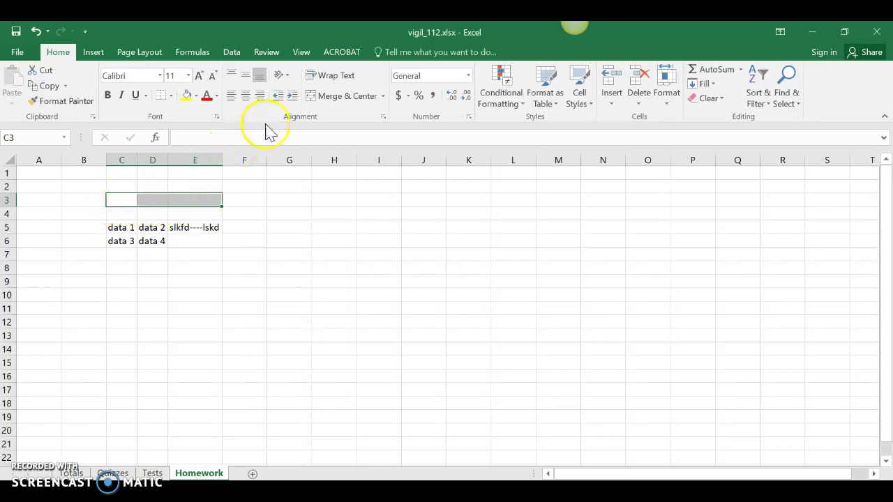
pyautogui.click(337, 95)
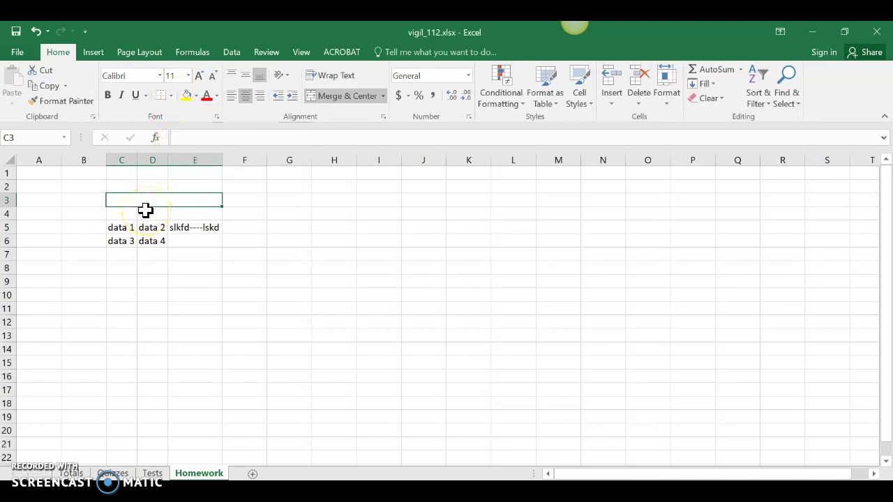
pyautogui.write('Title')
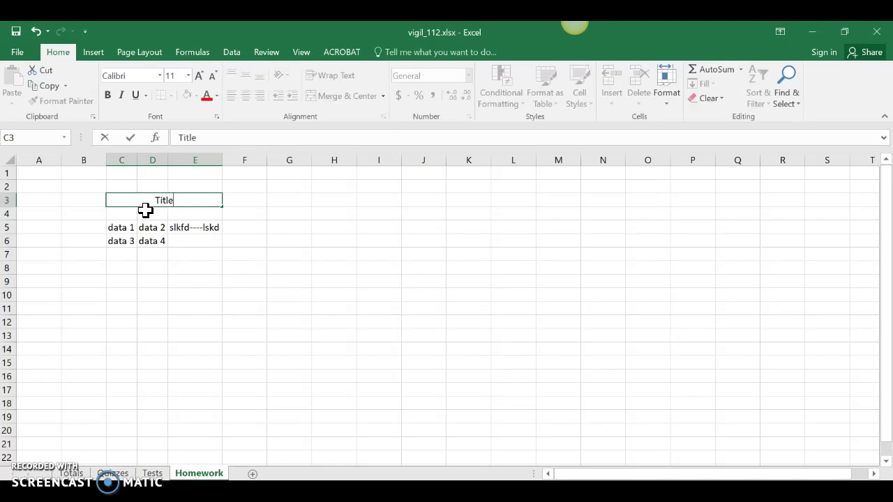
pyautogui.click(141, 293)
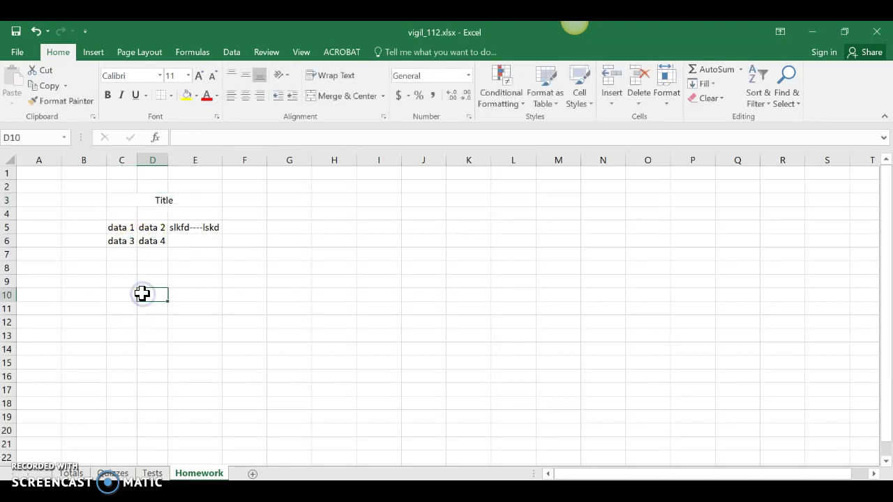